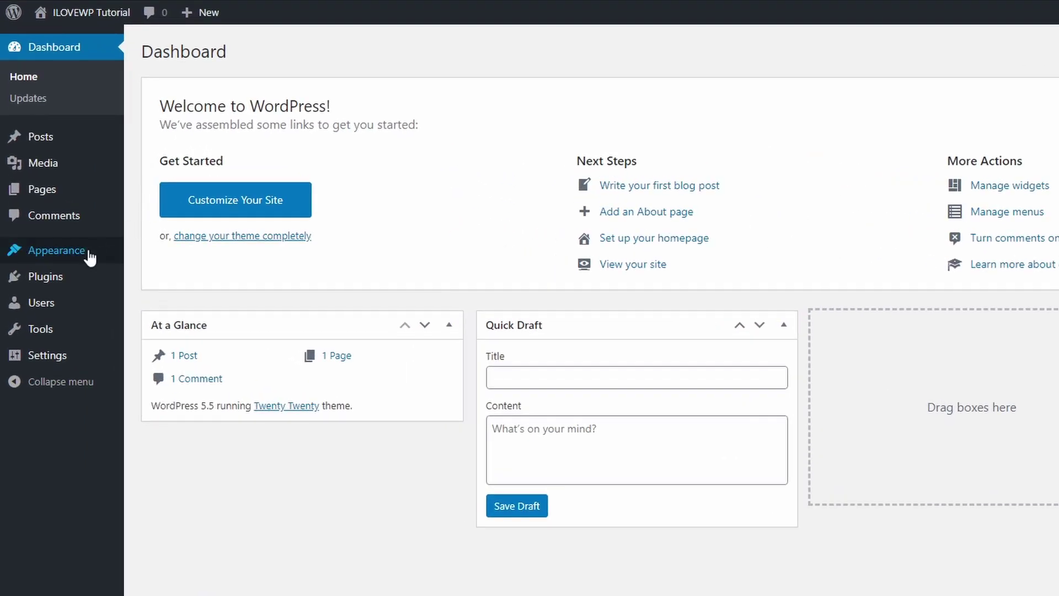
- Search the theme directory for 'Podcast' and install the Podcast theme
{"action": "mouse_move", "coordinate": [63, 223]}
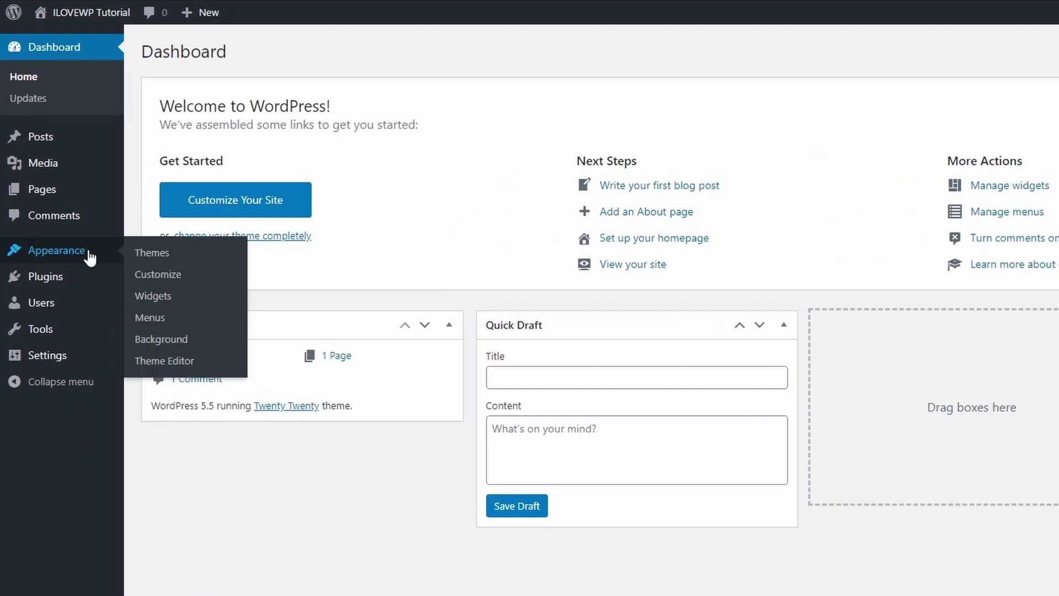
{"action": "left_click", "coordinate": [144, 255]}
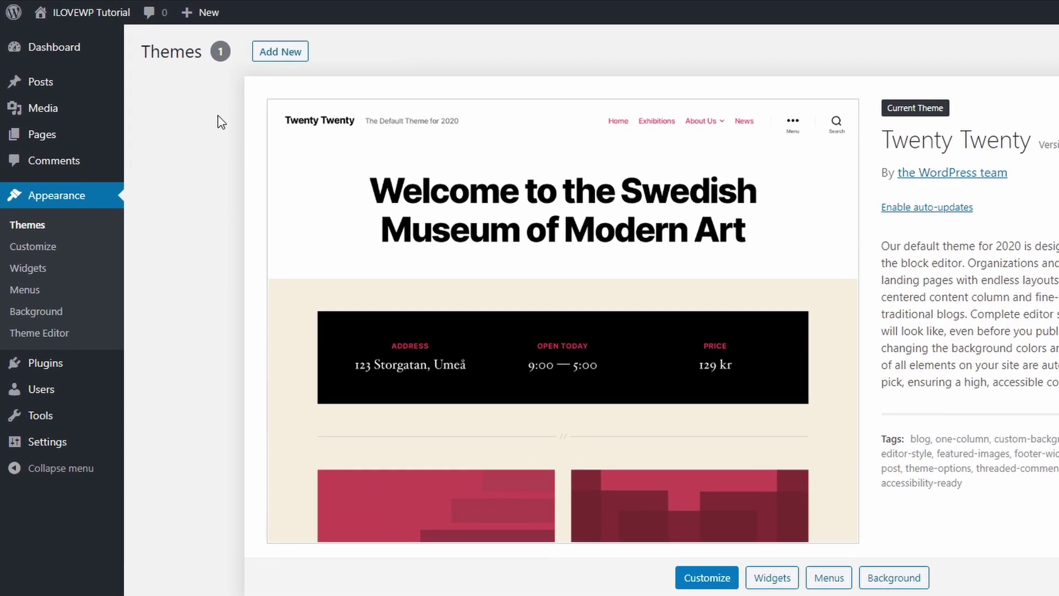
{"action": "left_click", "coordinate": [281, 55]}
{"action": "left_click", "coordinate": [902, 96]}
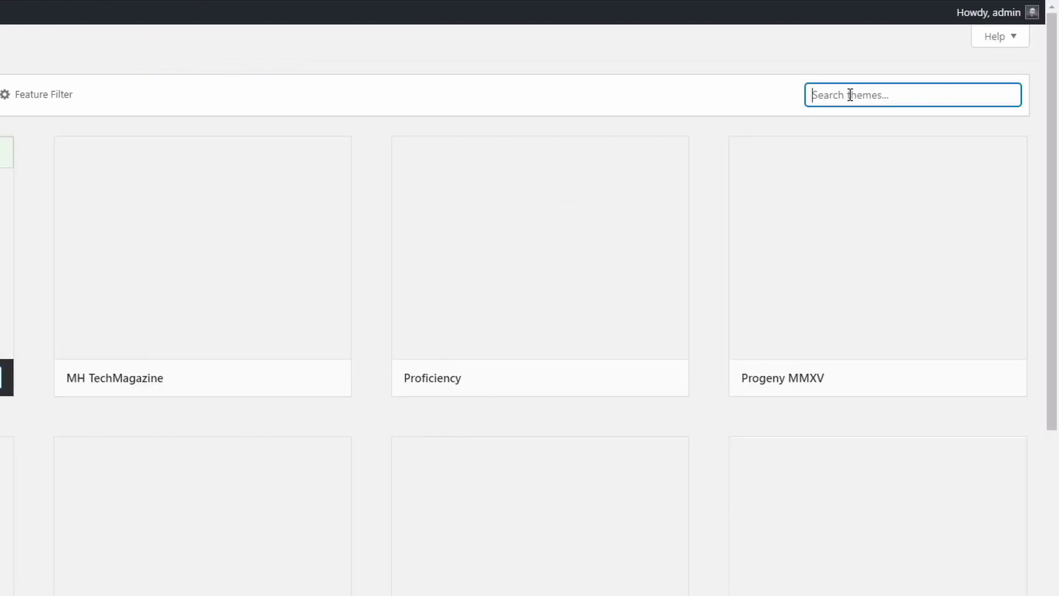
{"action": "type", "text": "Podcast"}
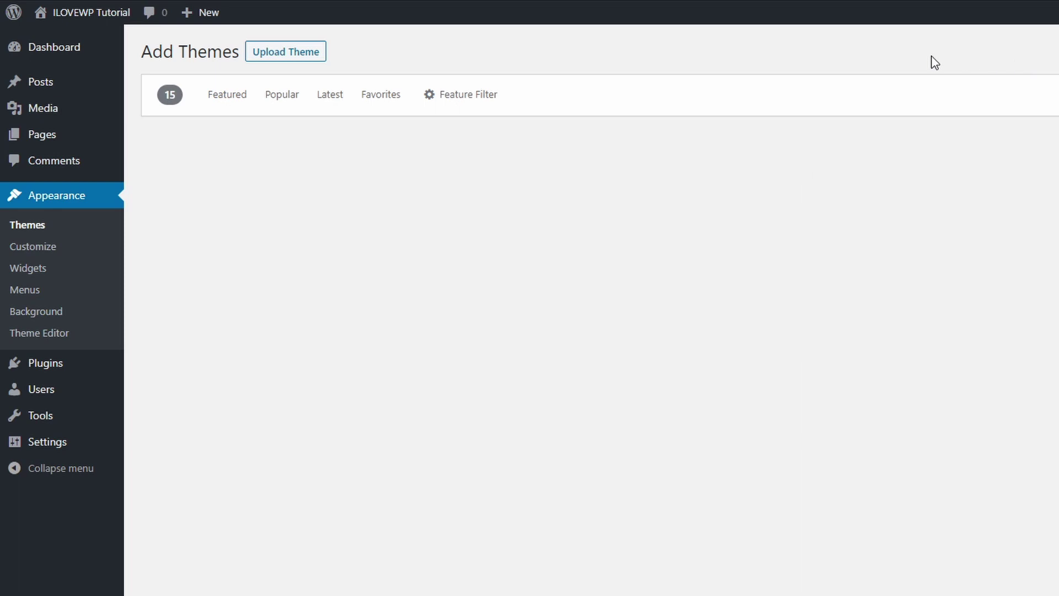
{"action": "mouse_move", "coordinate": [296, 246]}
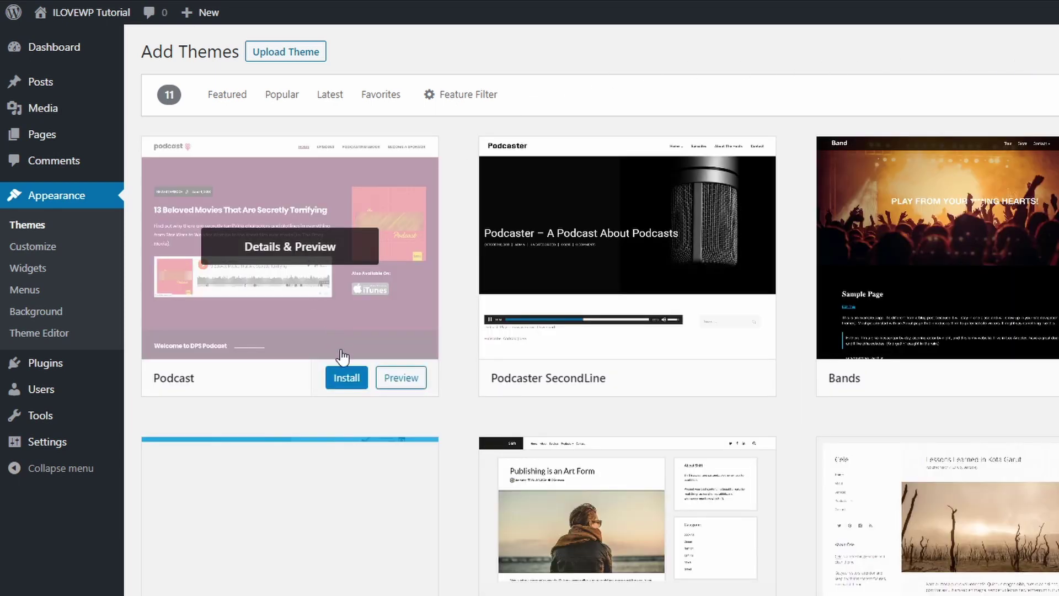
{"action": "left_click", "coordinate": [342, 378]}
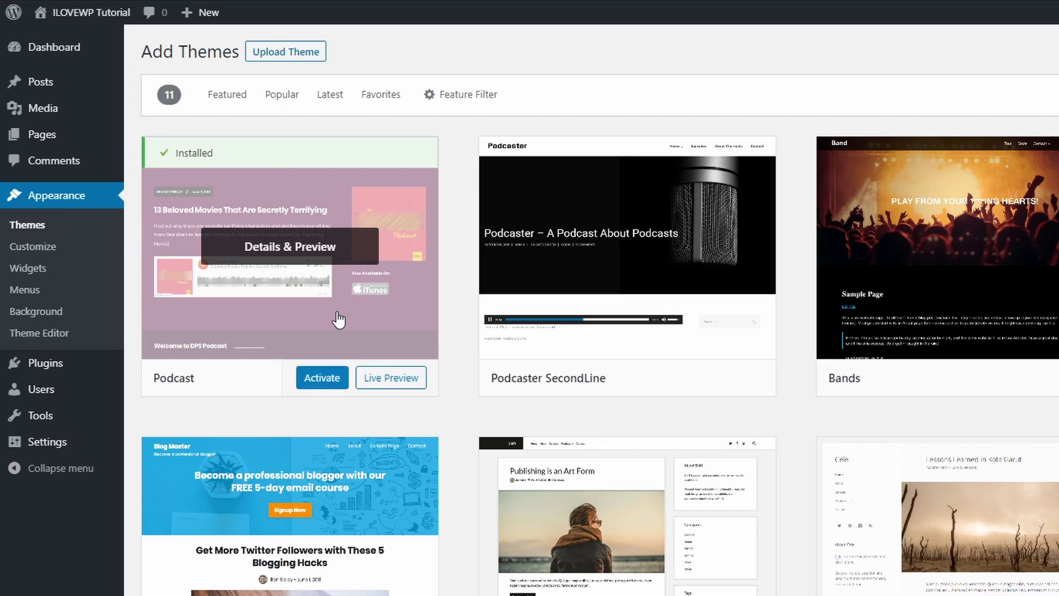
- Activate the Podcast theme and scroll through the site's front page to review it
{"action": "left_click", "coordinate": [321, 379]}
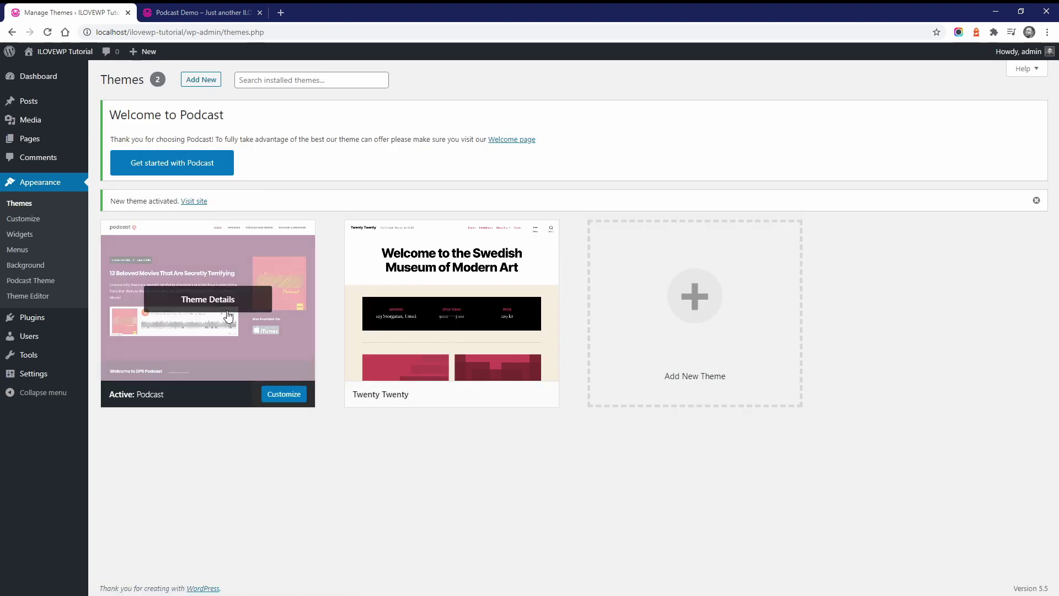
{"action": "left_click", "coordinate": [67, 53]}
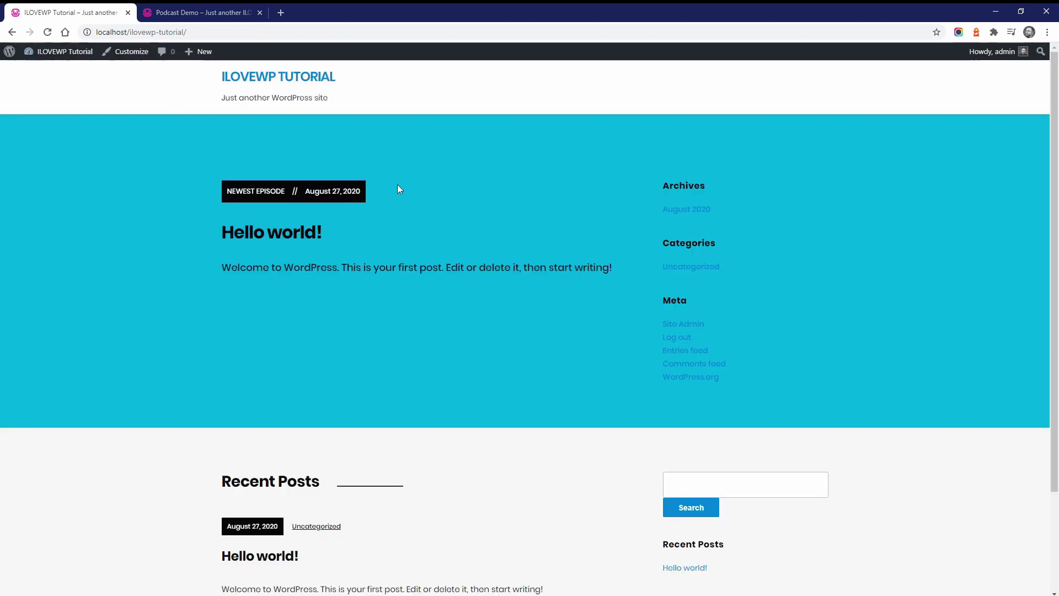
{"action": "scroll", "coordinate": [543, 301], "scroll_direction": "down", "scroll_amount": 2}
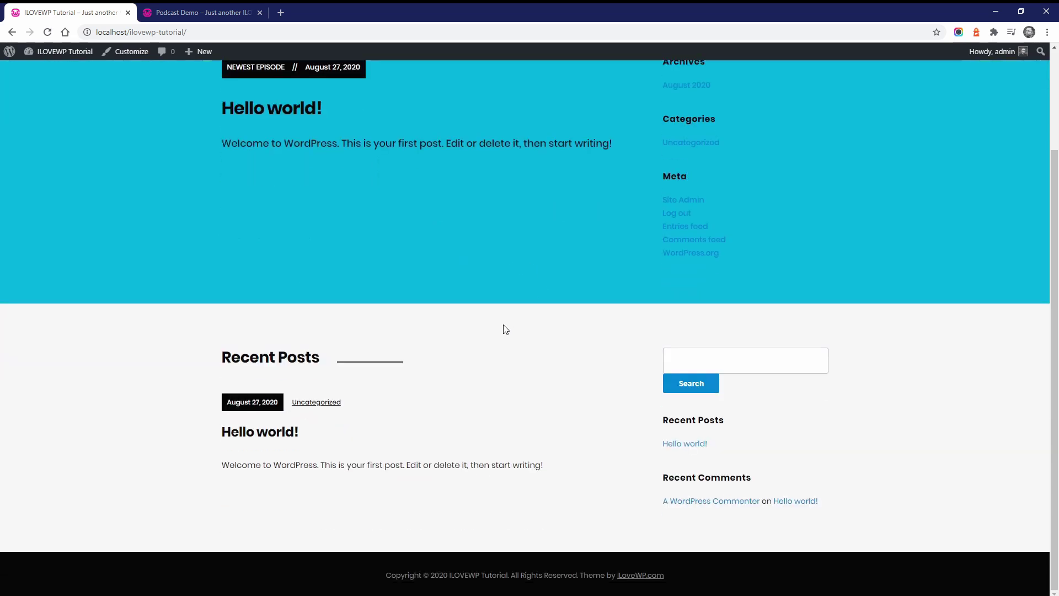
{"action": "scroll", "coordinate": [505, 325], "scroll_direction": "up", "scroll_amount": 2}
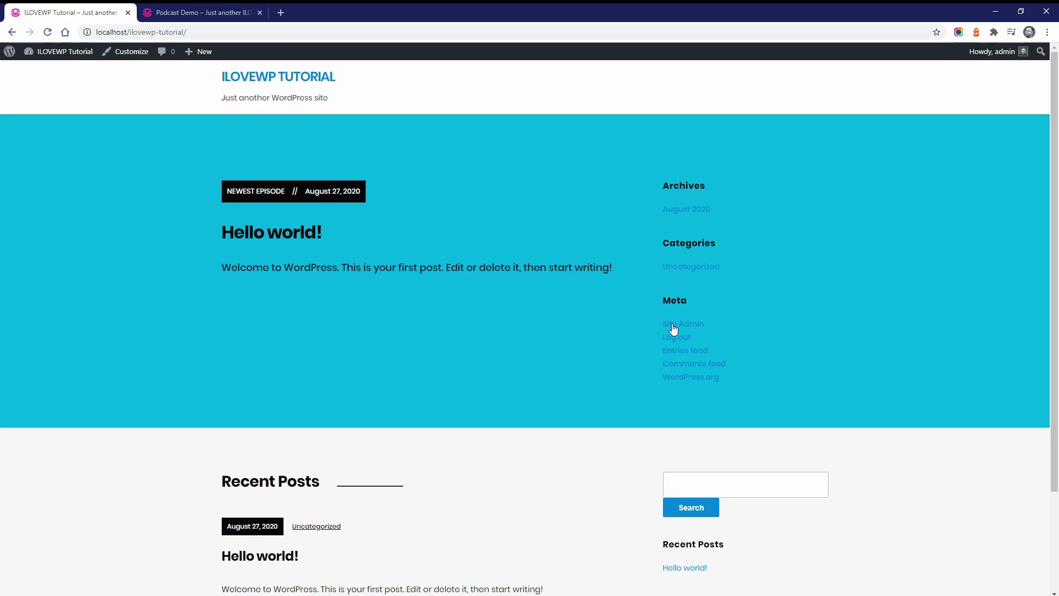
{"action": "scroll", "coordinate": [598, 385], "scroll_direction": "down", "scroll_amount": 2}
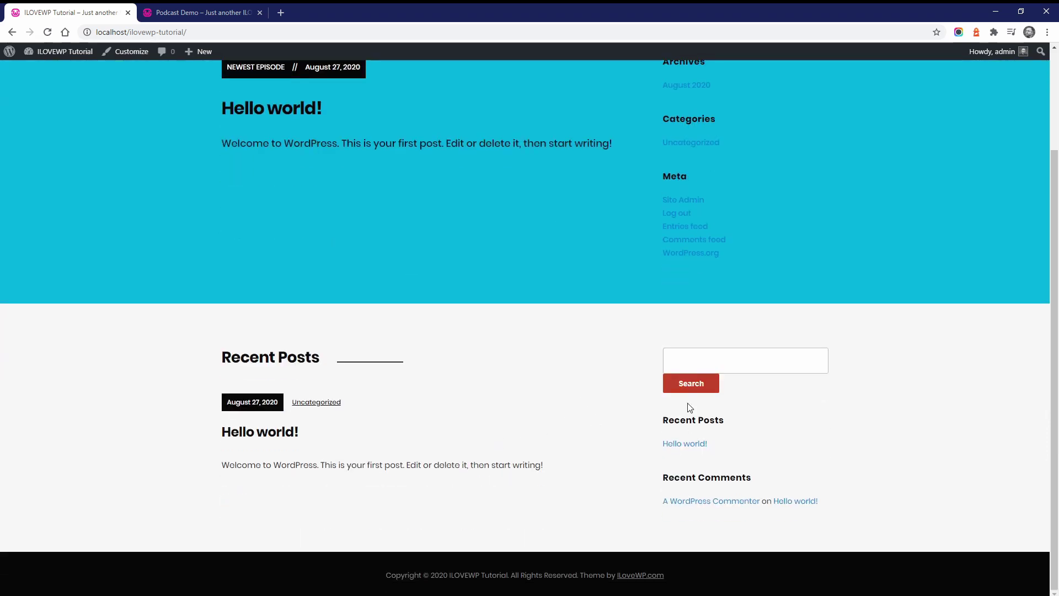
{"action": "scroll", "coordinate": [646, 318], "scroll_direction": "up", "scroll_amount": 2}
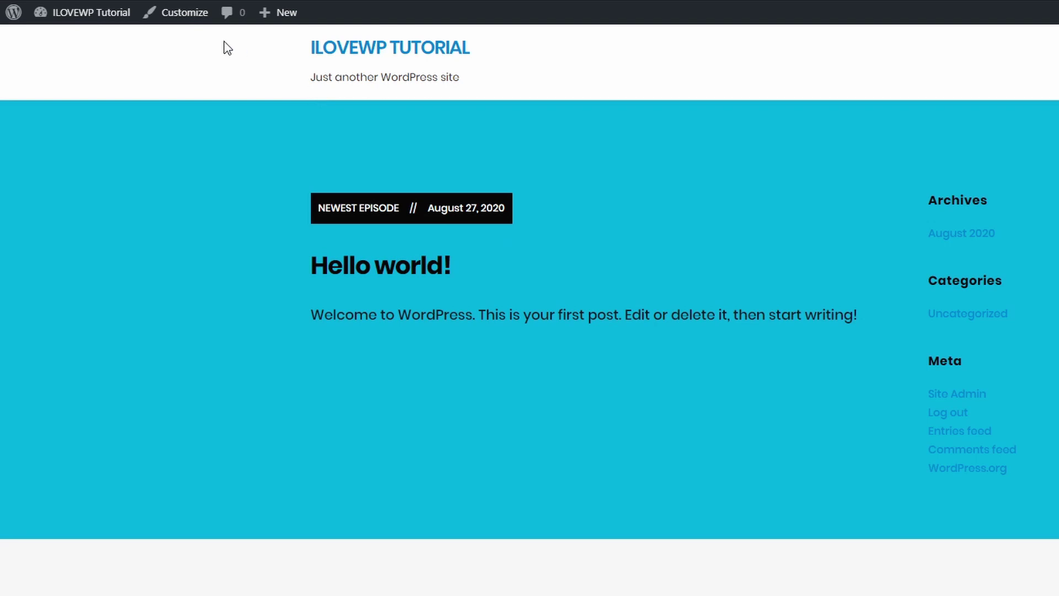
- Remove the Search, Recent Posts and Recent Comments widgets from the Sidebar
{"action": "mouse_move", "coordinate": [114, 20]}
{"action": "left_click", "coordinate": [65, 83]}
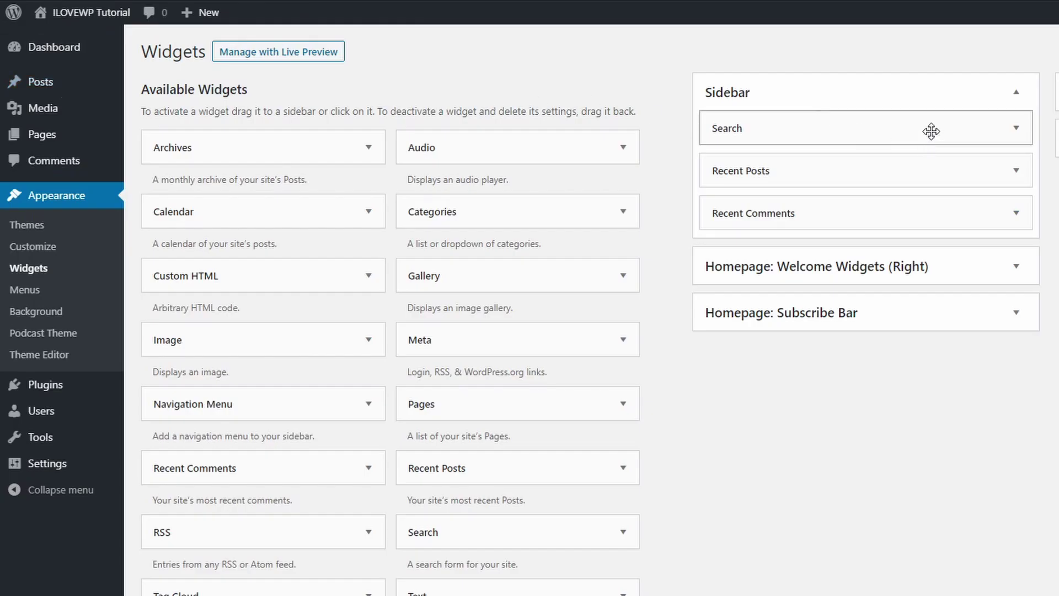
{"action": "left_click", "coordinate": [1016, 128]}
{"action": "left_click", "coordinate": [725, 213]}
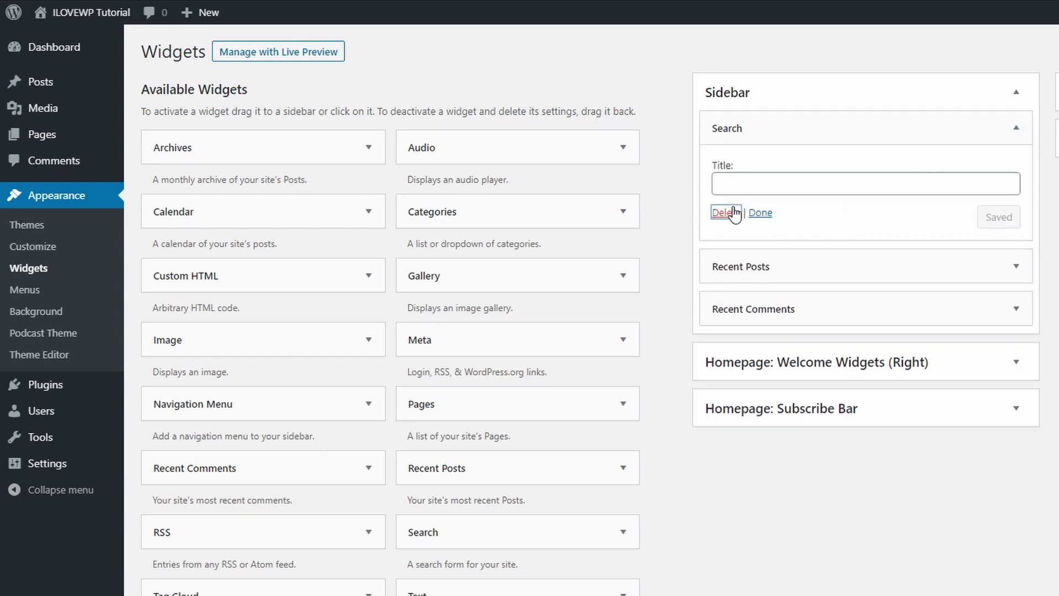
{"action": "left_click", "coordinate": [1016, 132]}
{"action": "left_click", "coordinate": [869, 198]}
{"action": "left_click", "coordinate": [726, 246]}
- Delete the Archives, Categories and Meta widgets from Homepage: Welcome Widgets (Right)
{"action": "left_click", "coordinate": [1014, 202]}
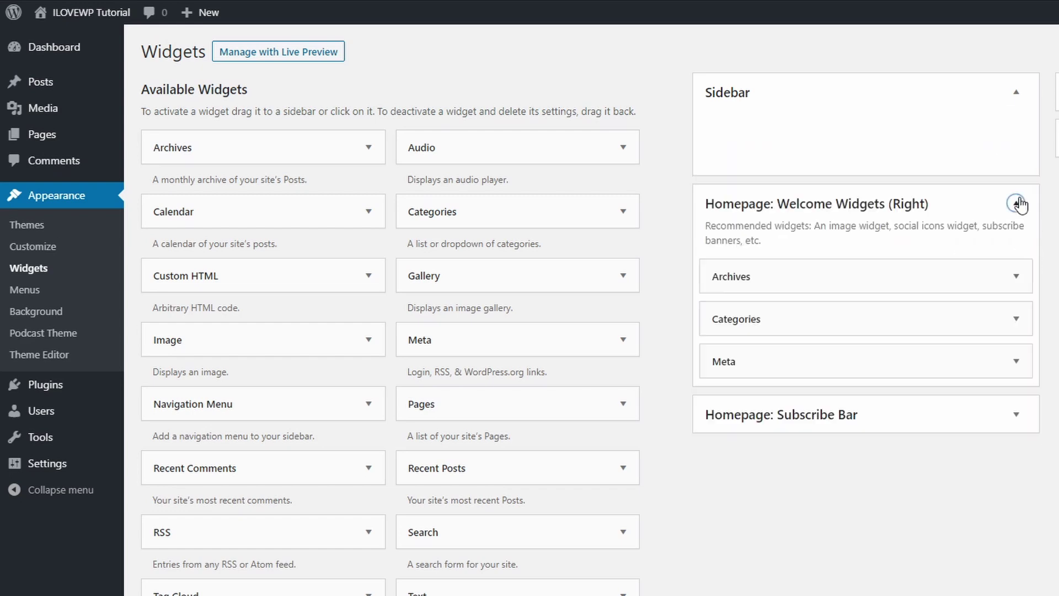
{"action": "left_click", "coordinate": [1015, 274]}
{"action": "left_click", "coordinate": [716, 408]}
{"action": "left_click", "coordinate": [1015, 343]}
{"action": "left_click", "coordinate": [716, 491]}
{"action": "left_click", "coordinate": [1014, 275]}
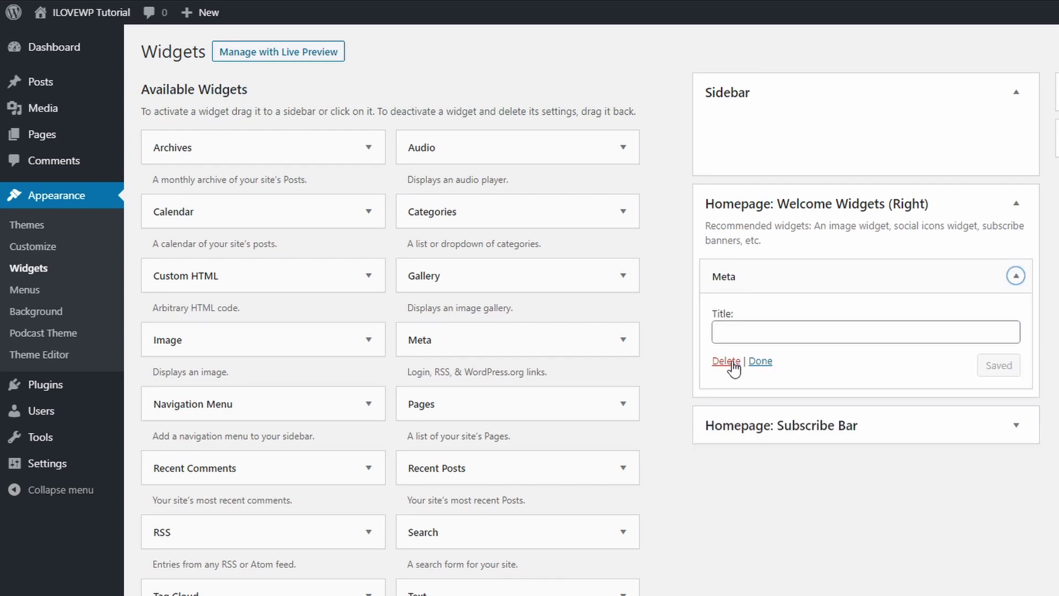
{"action": "left_click", "coordinate": [718, 364]}
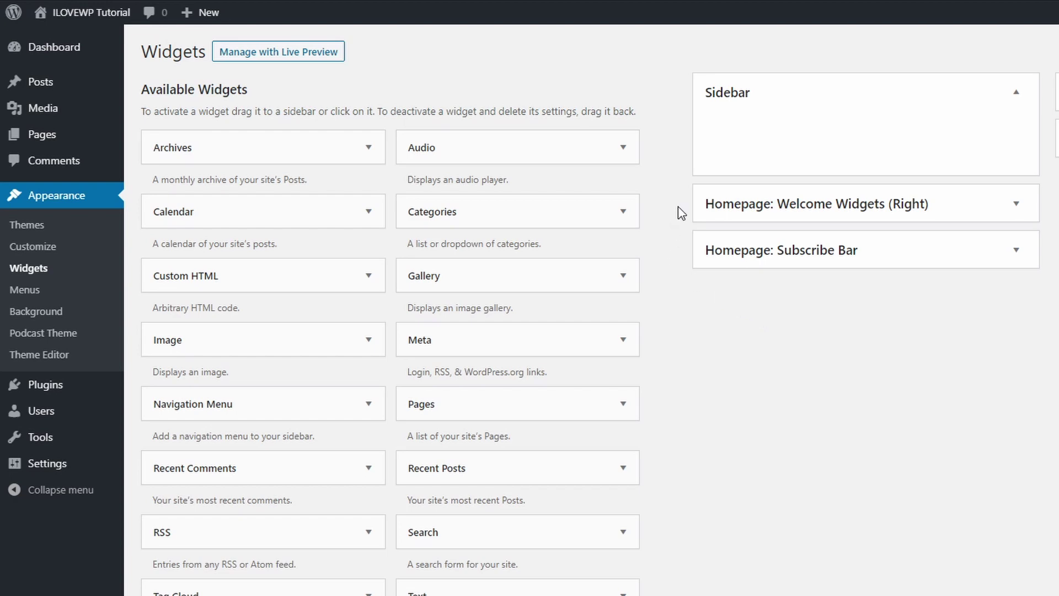
- Preview the Black, Blue and Green colour palettes in the Podcast Theme Settings
{"action": "left_click", "coordinate": [35, 250]}
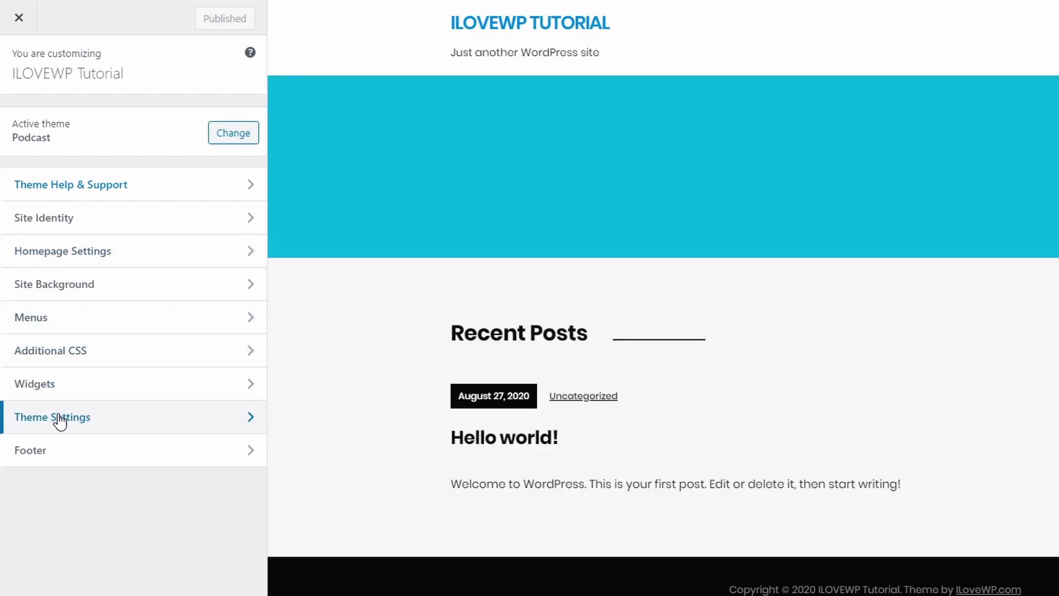
{"action": "left_click", "coordinate": [58, 420]}
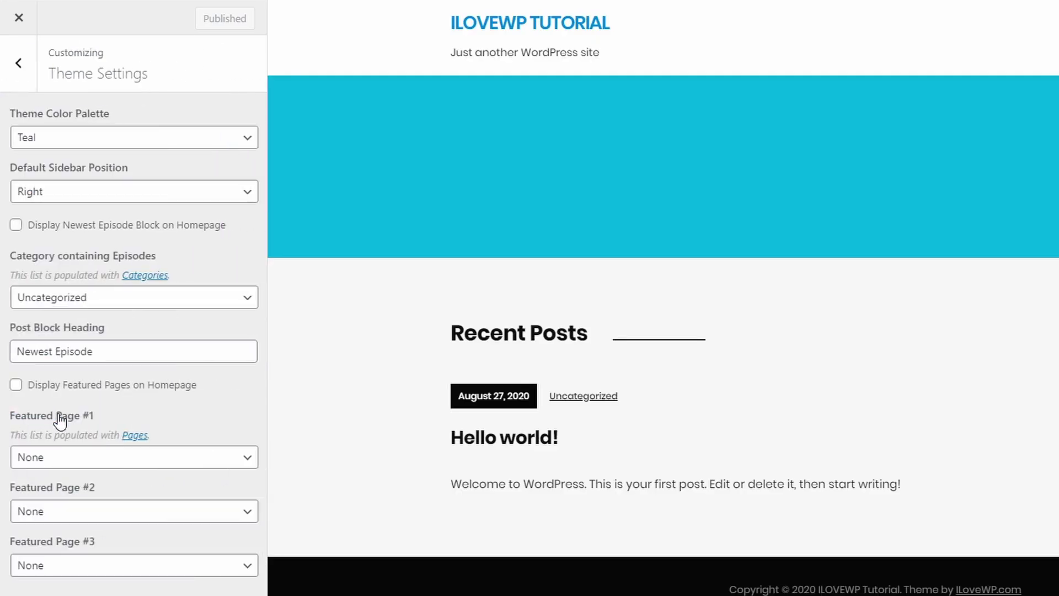
{"action": "left_click", "coordinate": [247, 141]}
{"action": "left_click", "coordinate": [225, 159]}
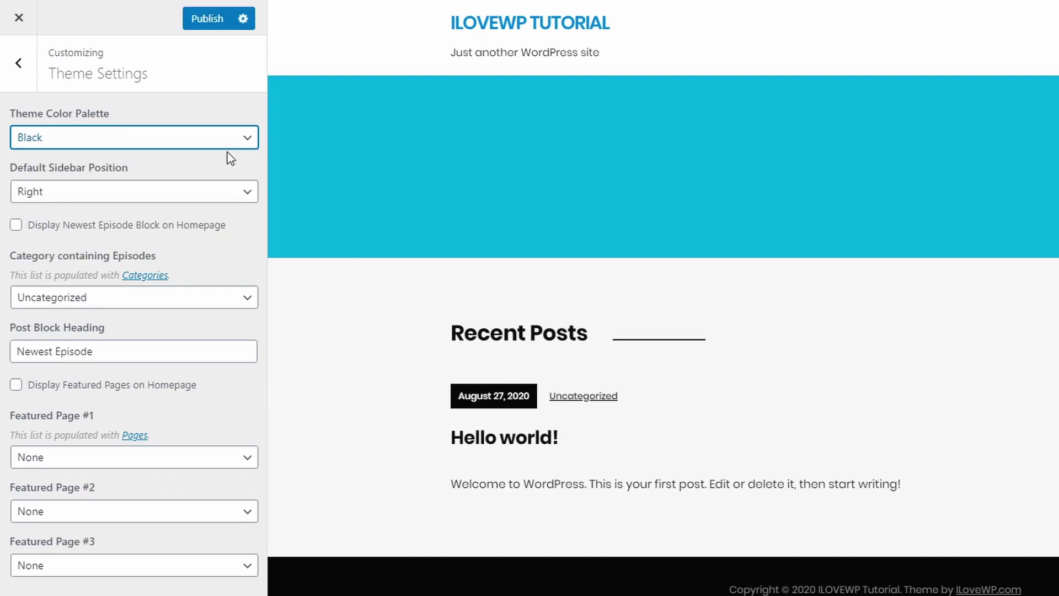
{"action": "left_click", "coordinate": [246, 144]}
{"action": "left_click", "coordinate": [202, 173]}
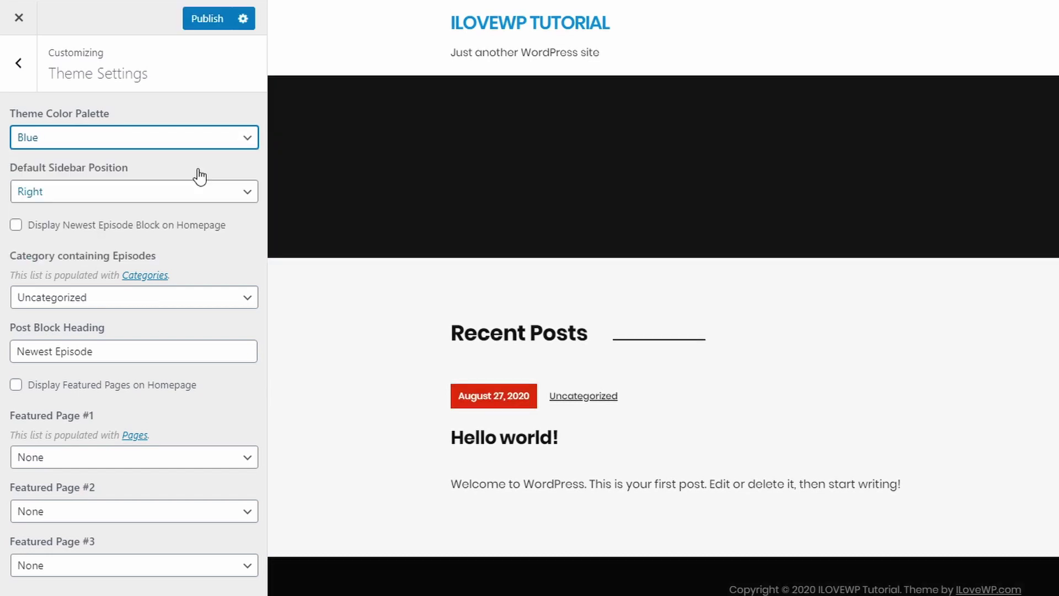
{"action": "left_click", "coordinate": [247, 142]}
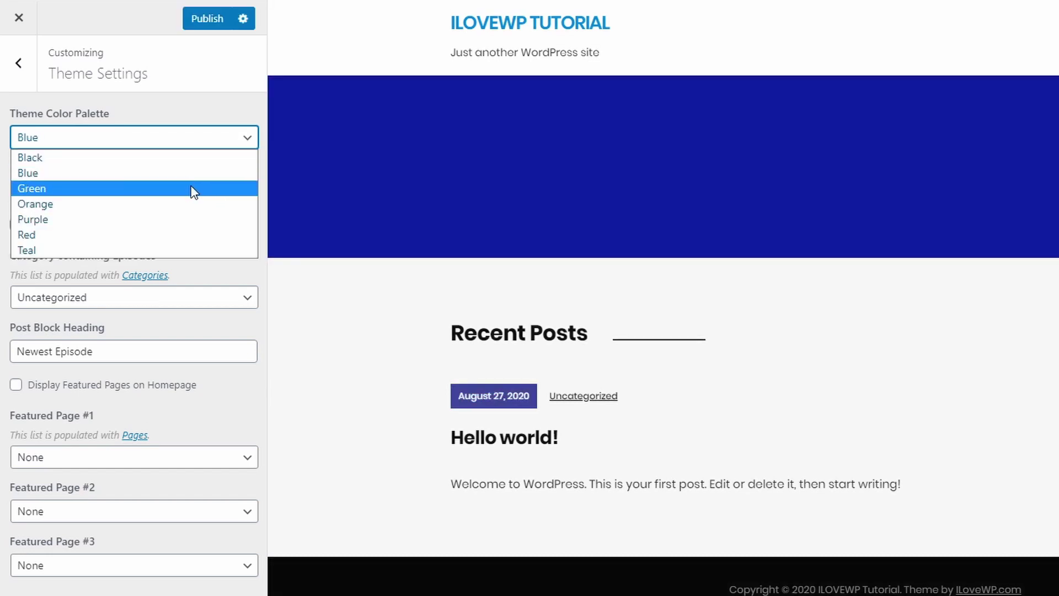
{"action": "left_click", "coordinate": [251, 188]}
- Choose the Red palette, publish it, and close the Customizer
{"action": "left_click", "coordinate": [250, 147]}
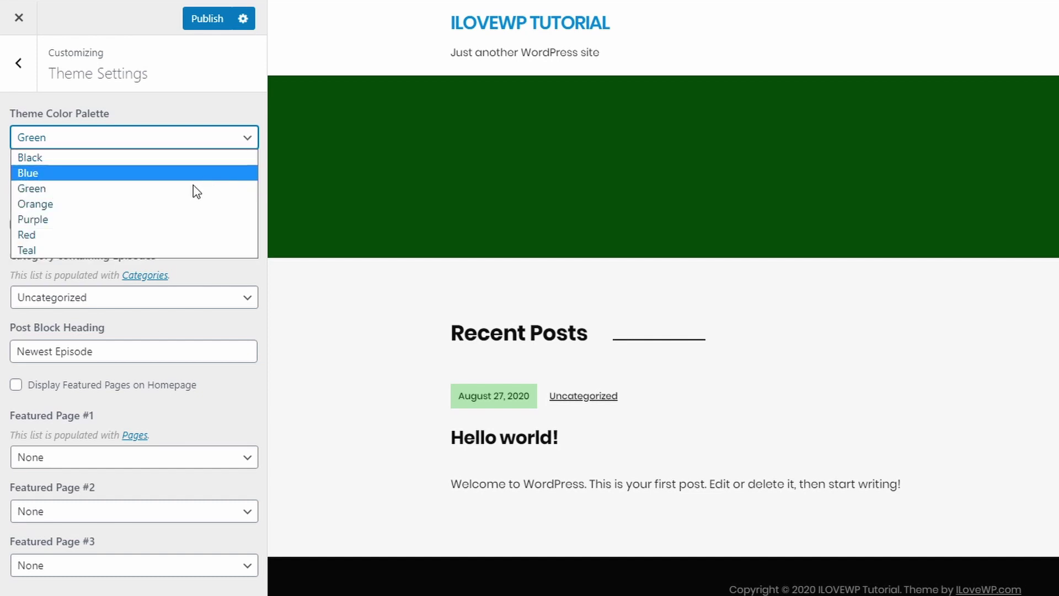
{"action": "left_click", "coordinate": [102, 235]}
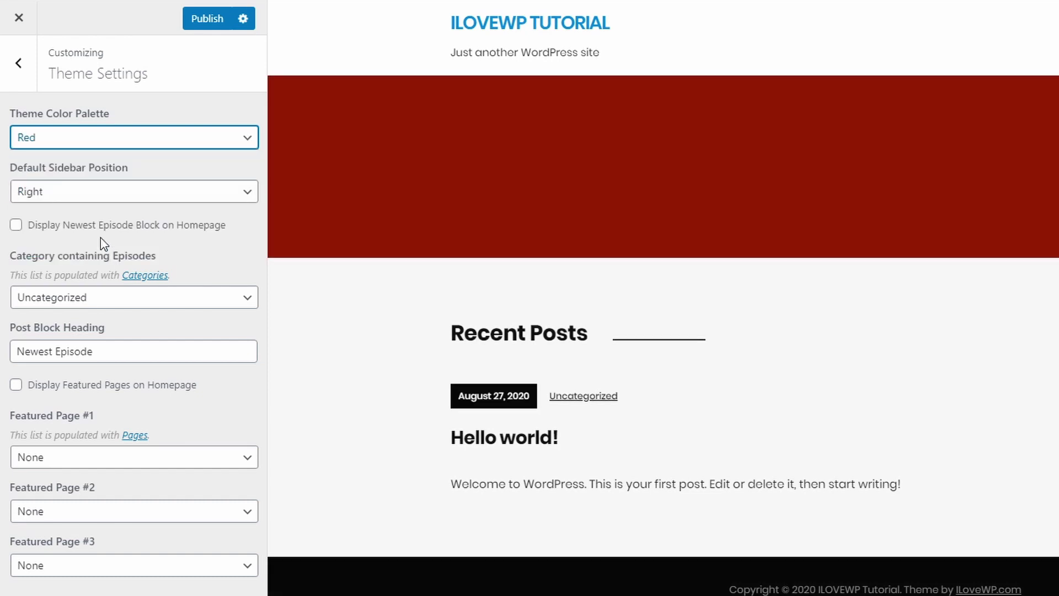
{"action": "left_click", "coordinate": [204, 19]}
{"action": "left_click", "coordinate": [29, 29]}
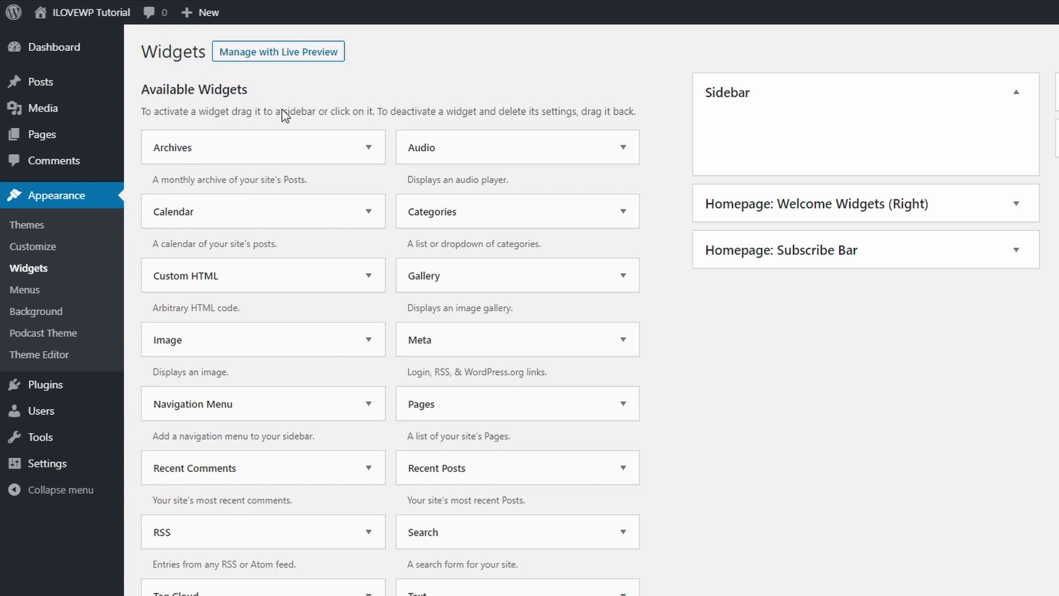
- View your own site's red-headed front page, then switch to the Podcast Demo browser tab
{"action": "left_click", "coordinate": [88, 16]}
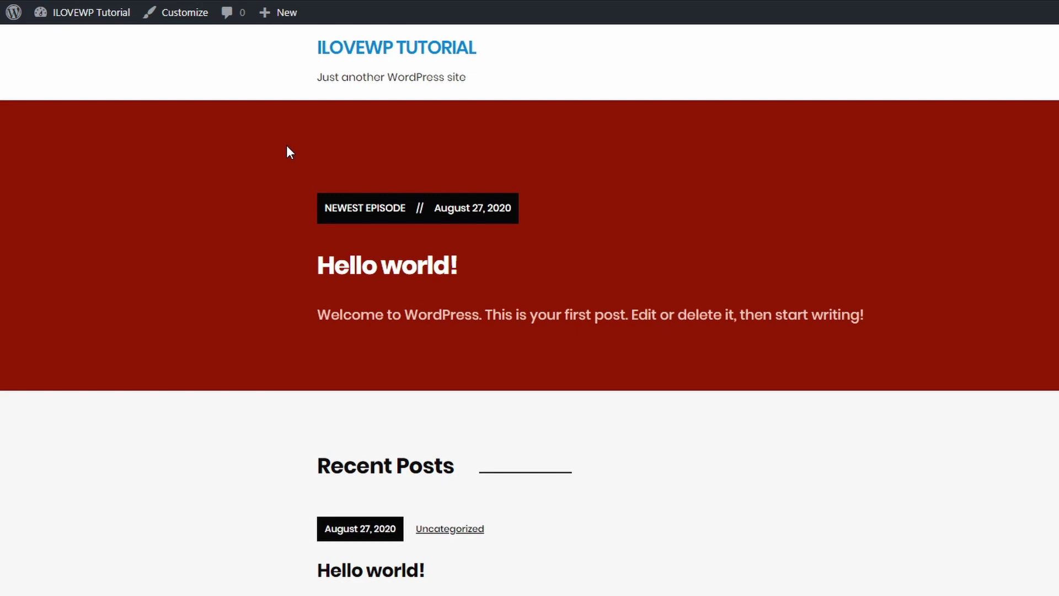
{"action": "left_click", "coordinate": [199, 11]}
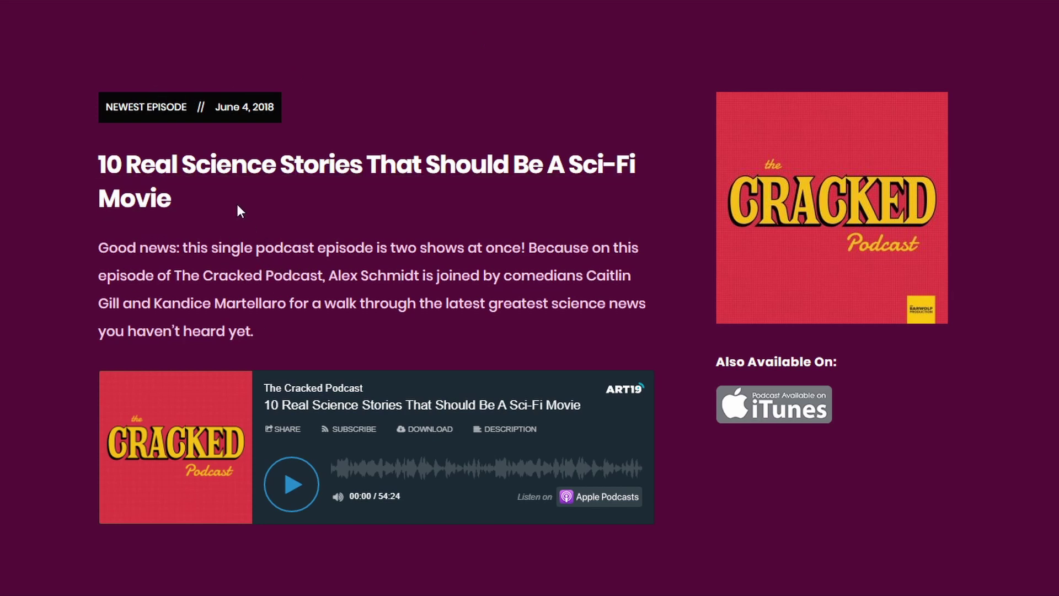
{"action": "left_click_drag", "start_coordinate": [107, 106], "coordinate": [186, 106]}
{"action": "left_click", "coordinate": [185, 107]}
{"action": "scroll", "coordinate": [761, 451], "scroll_direction": "down", "scroll_amount": 5}
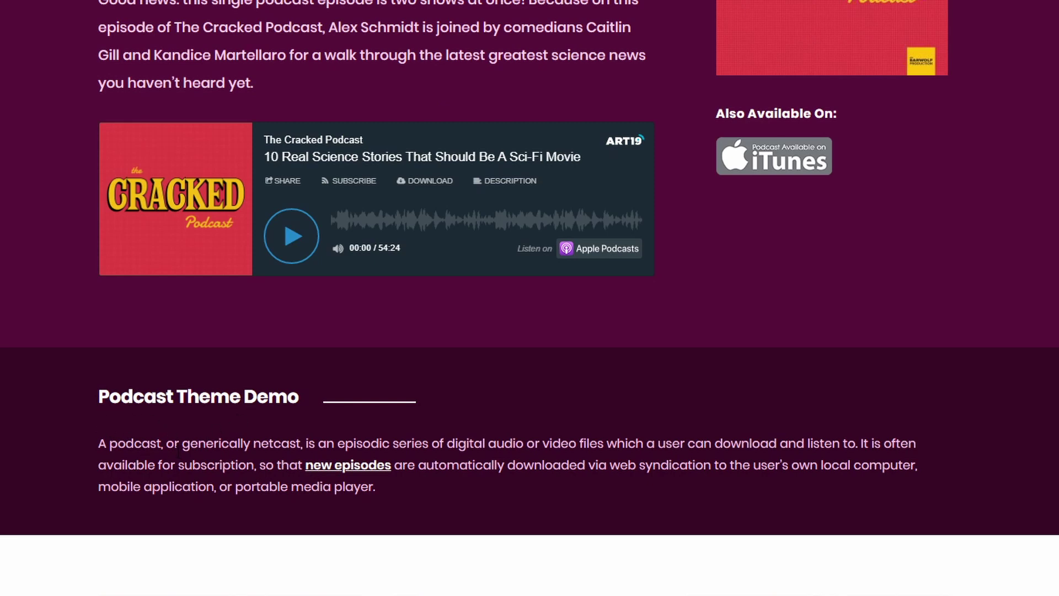
{"action": "scroll", "coordinate": [135, 407], "scroll_direction": "down", "scroll_amount": 5}
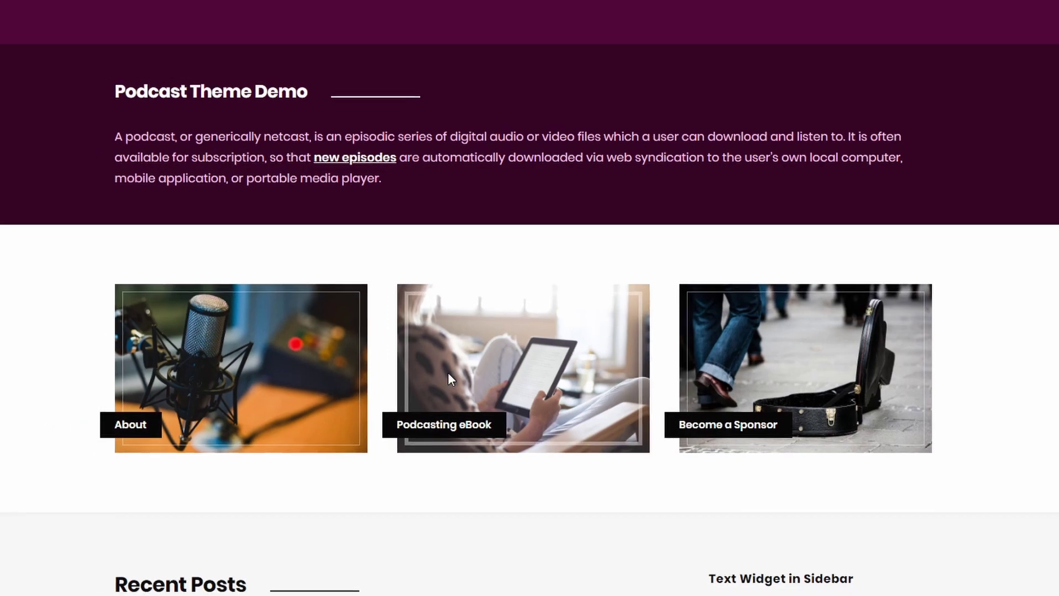
{"action": "scroll", "coordinate": [137, 366], "scroll_direction": "down", "scroll_amount": 6}
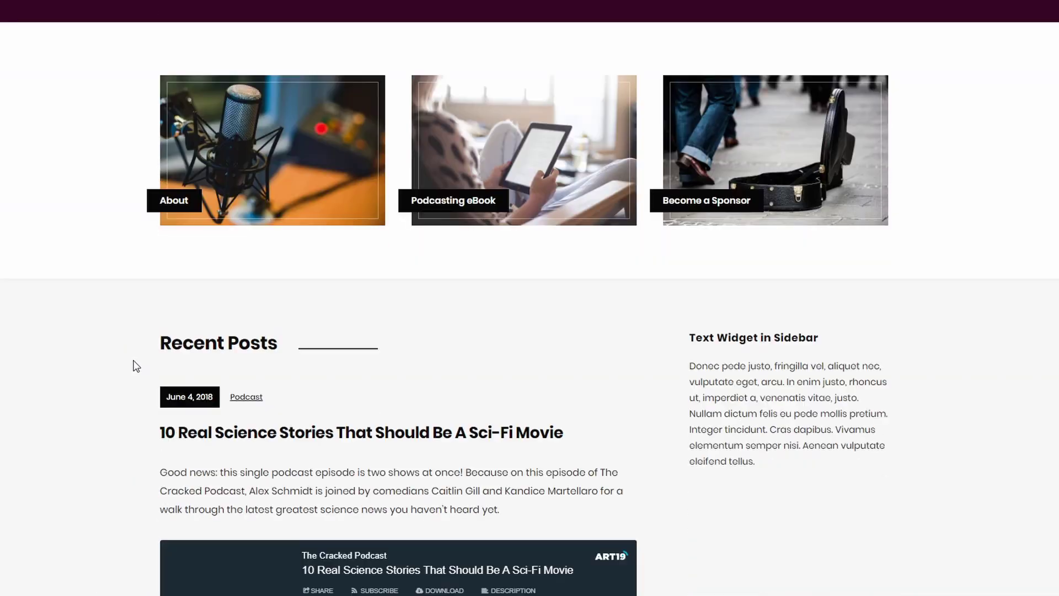
{"action": "scroll", "coordinate": [201, 204], "scroll_direction": "down", "scroll_amount": 15}
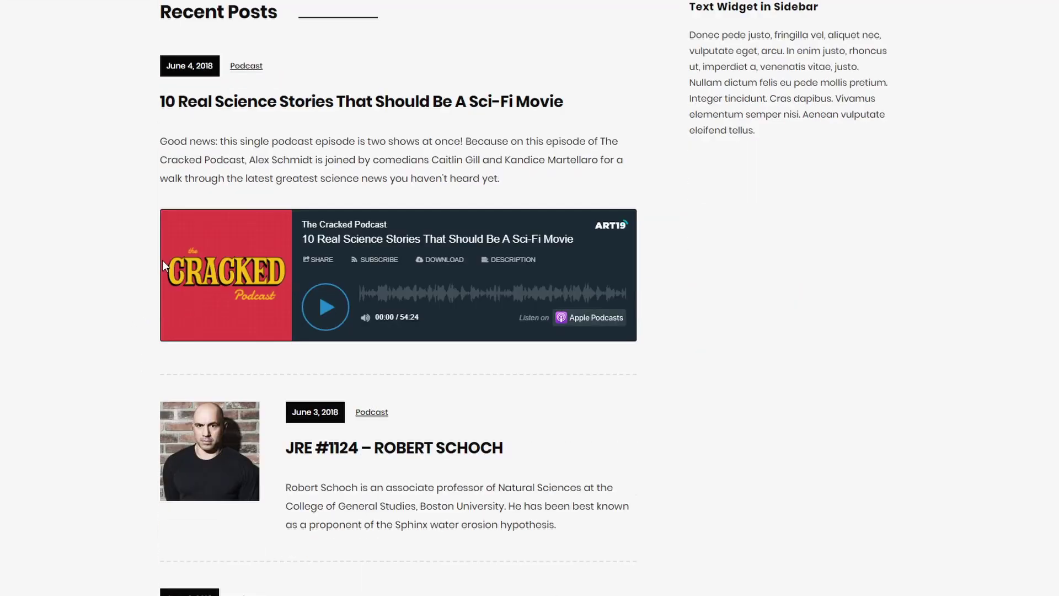
{"action": "scroll", "coordinate": [162, 262], "scroll_direction": "down", "scroll_amount": 8}
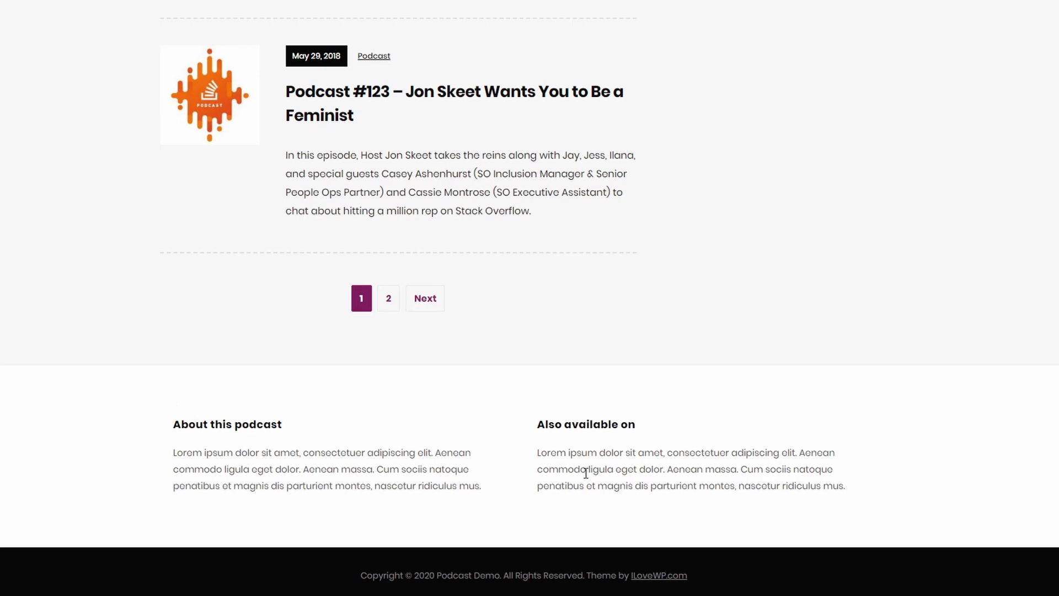
{"action": "scroll", "coordinate": [586, 473], "scroll_direction": "up", "scroll_amount": 20}
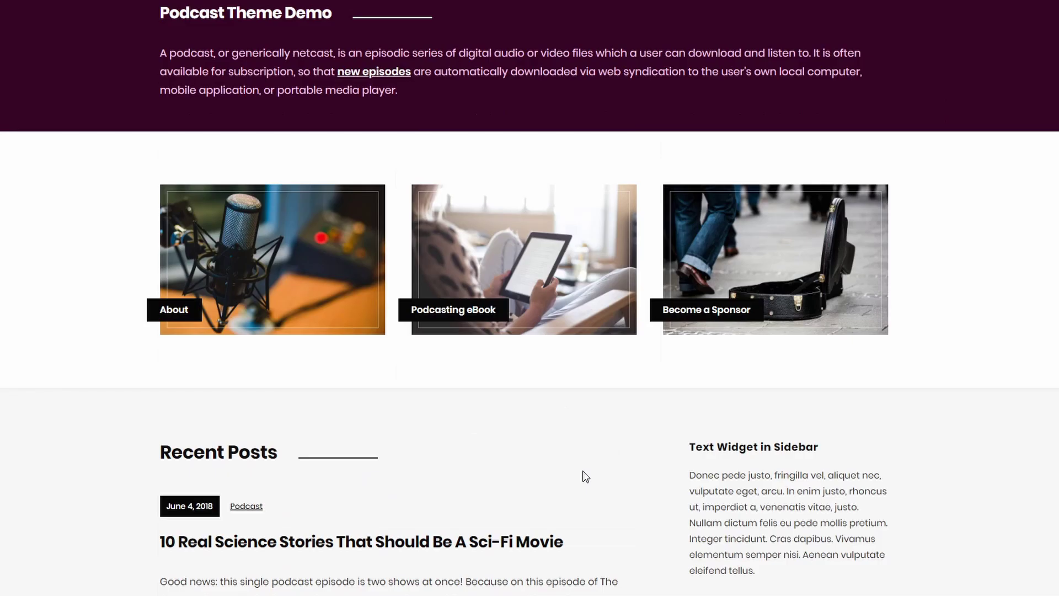
{"action": "scroll", "coordinate": [582, 529], "scroll_direction": "up", "scroll_amount": 1}
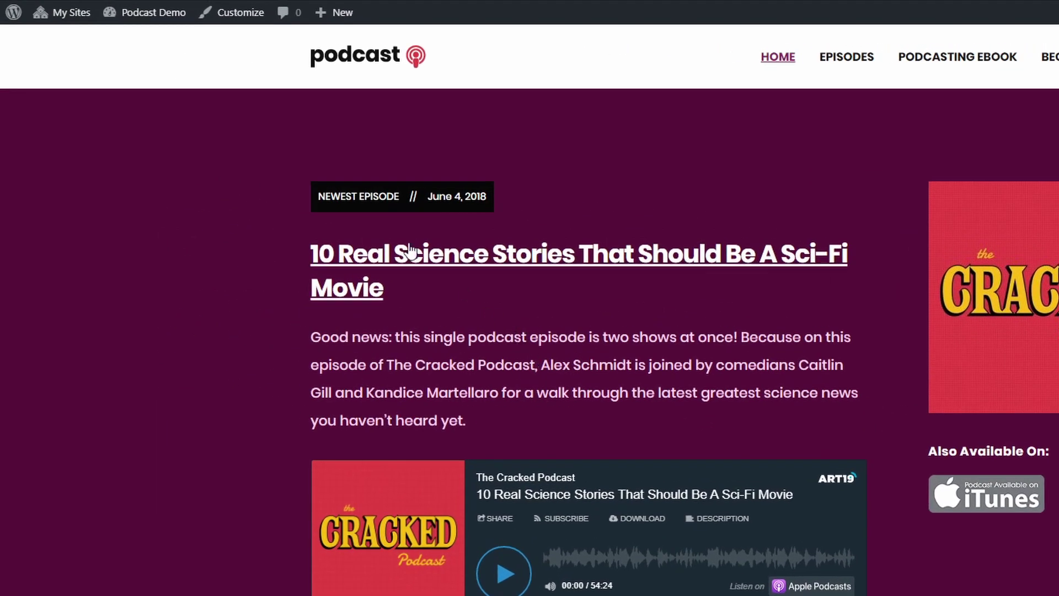
- Remove the current site logo in the Customizer's Site Identity section
{"action": "mouse_move", "coordinate": [144, 13]}
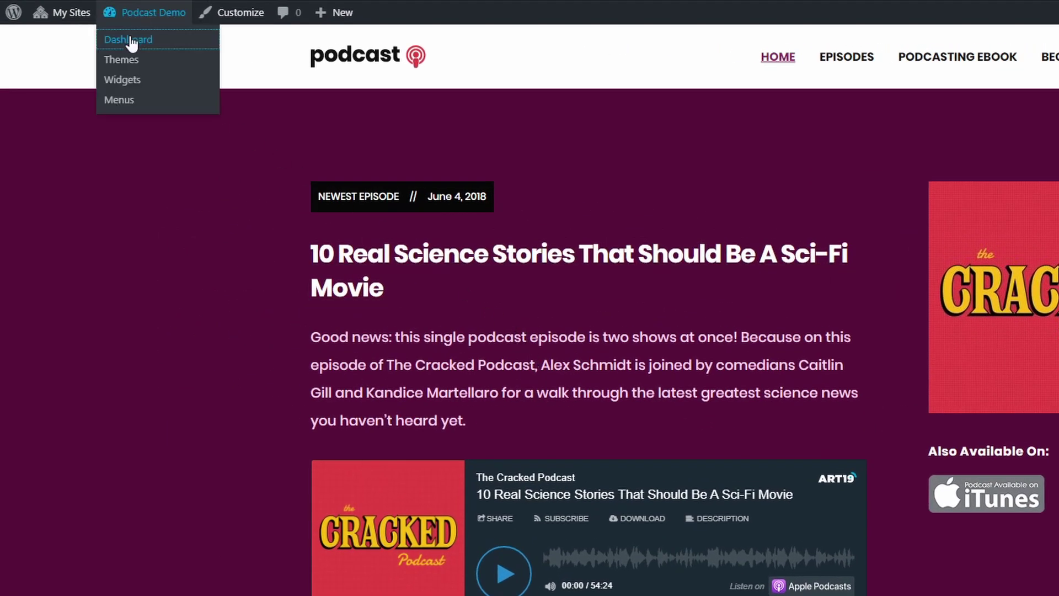
{"action": "left_click", "coordinate": [132, 42]}
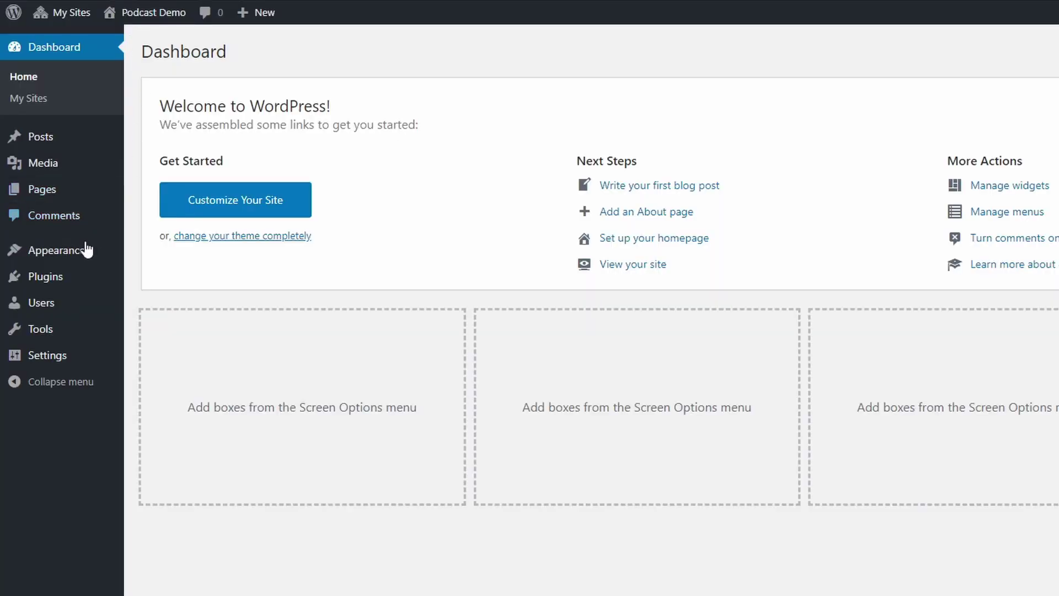
{"action": "mouse_move", "coordinate": [83, 260]}
{"action": "left_click", "coordinate": [151, 280]}
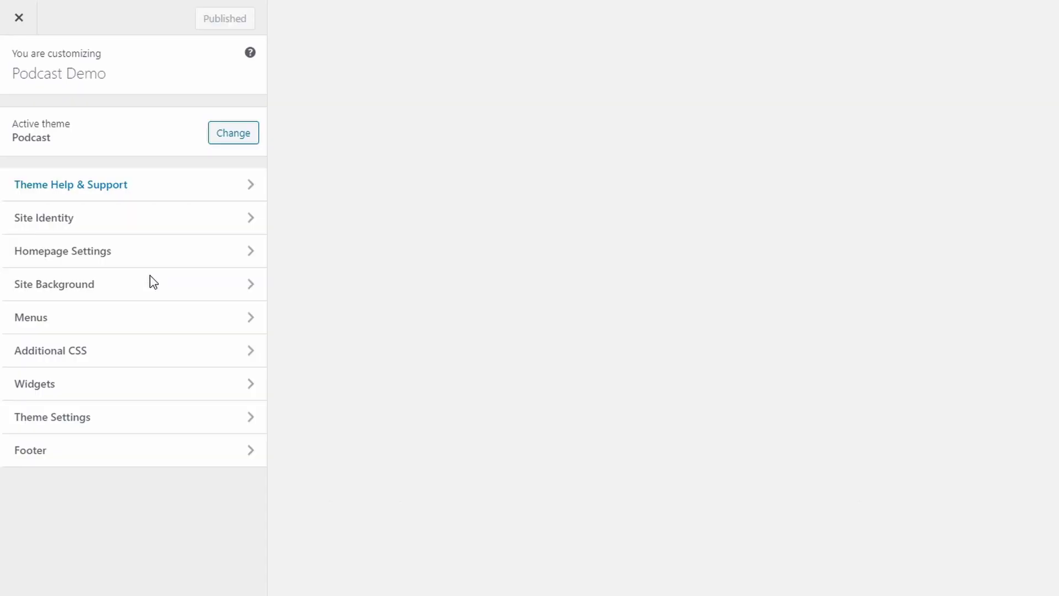
{"action": "left_click", "coordinate": [155, 224]}
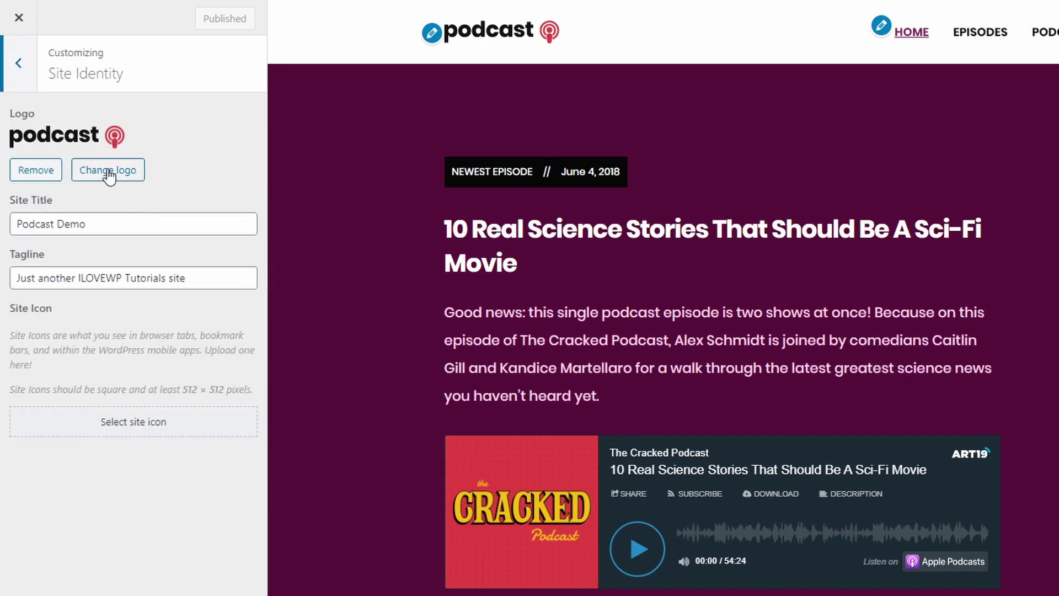
{"action": "left_click", "coordinate": [46, 175]}
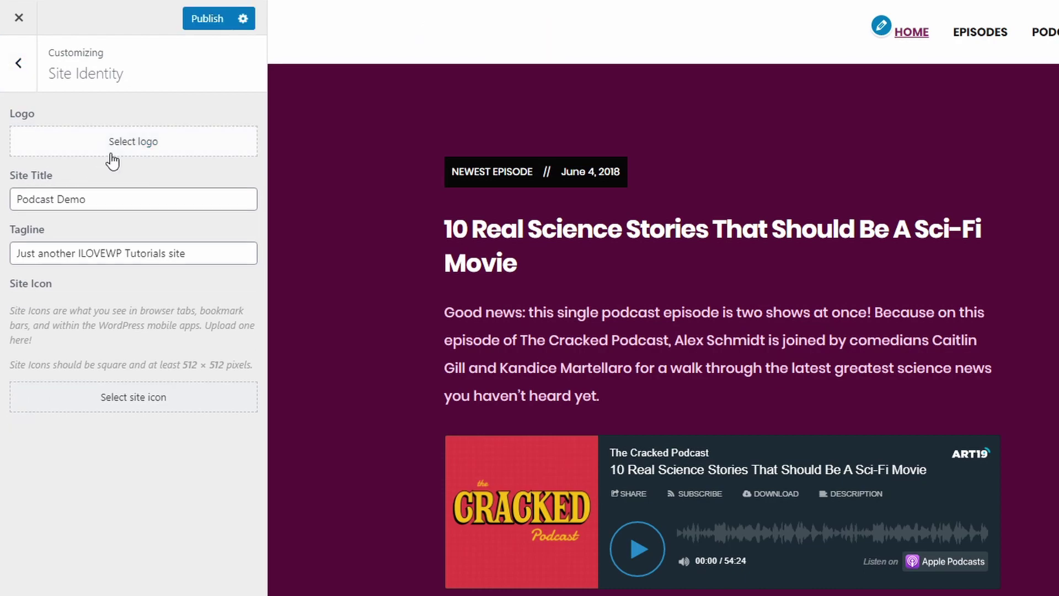
- Set logo-podcast-theme from the Media Library as the uncropped site logo and publish
{"action": "left_click", "coordinate": [140, 149]}
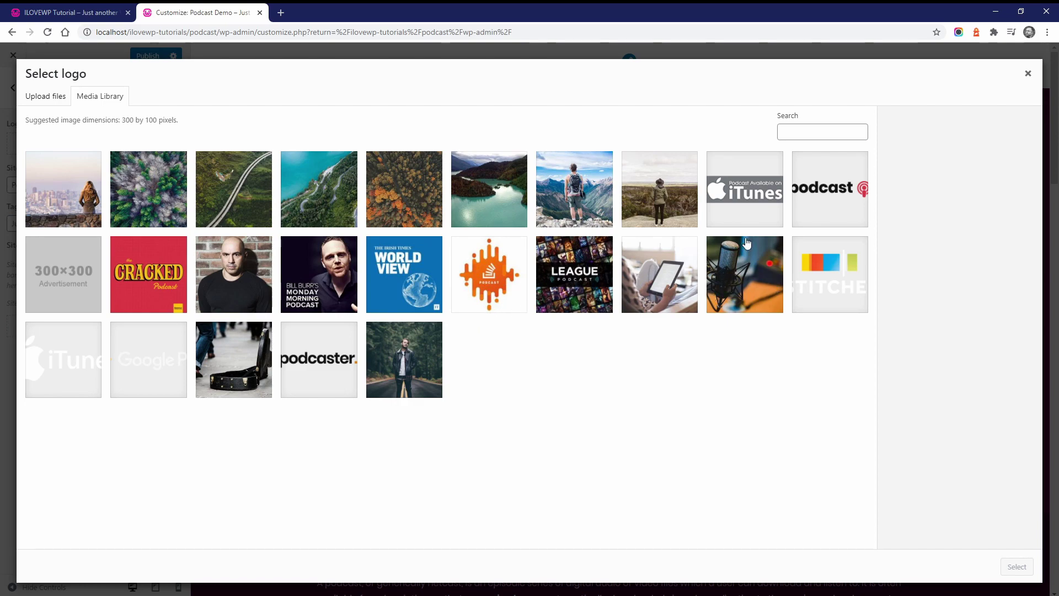
{"action": "left_click", "coordinate": [826, 204]}
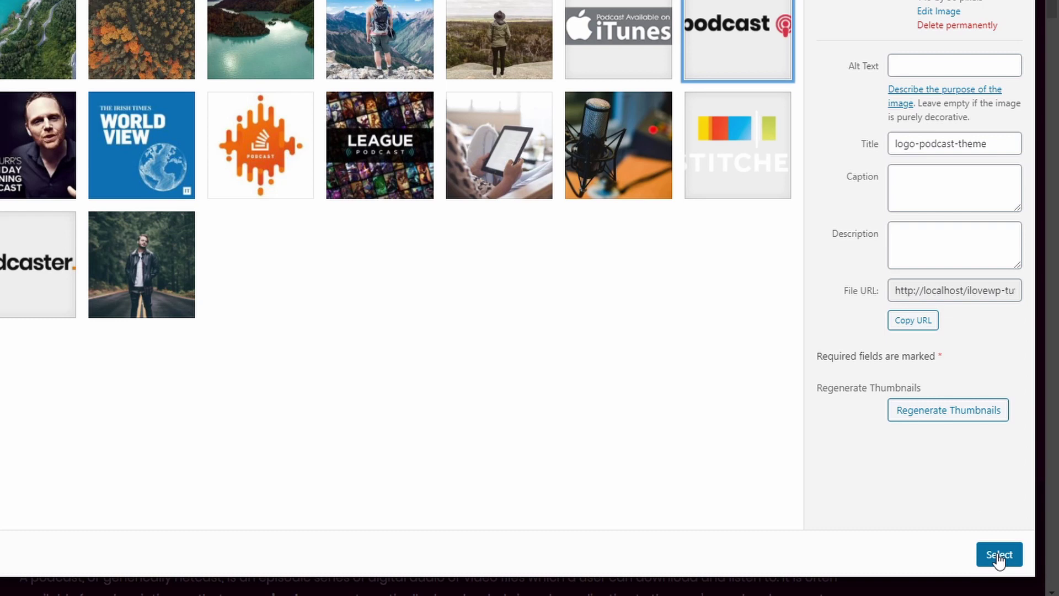
{"action": "left_click", "coordinate": [1000, 555]}
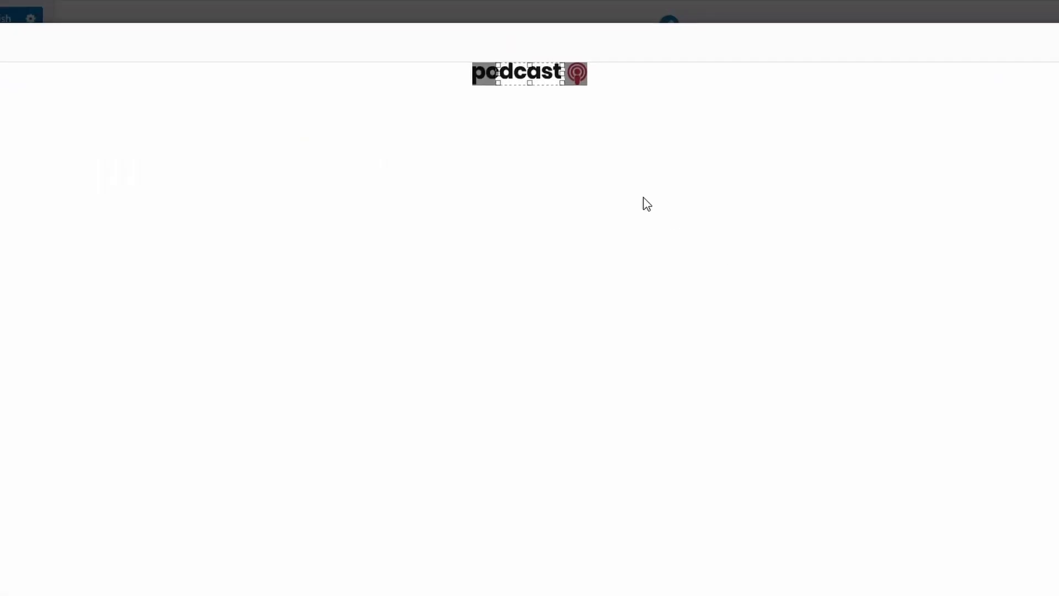
{"action": "left_click_drag", "start_coordinate": [498, 82], "coordinate": [503, 89]}
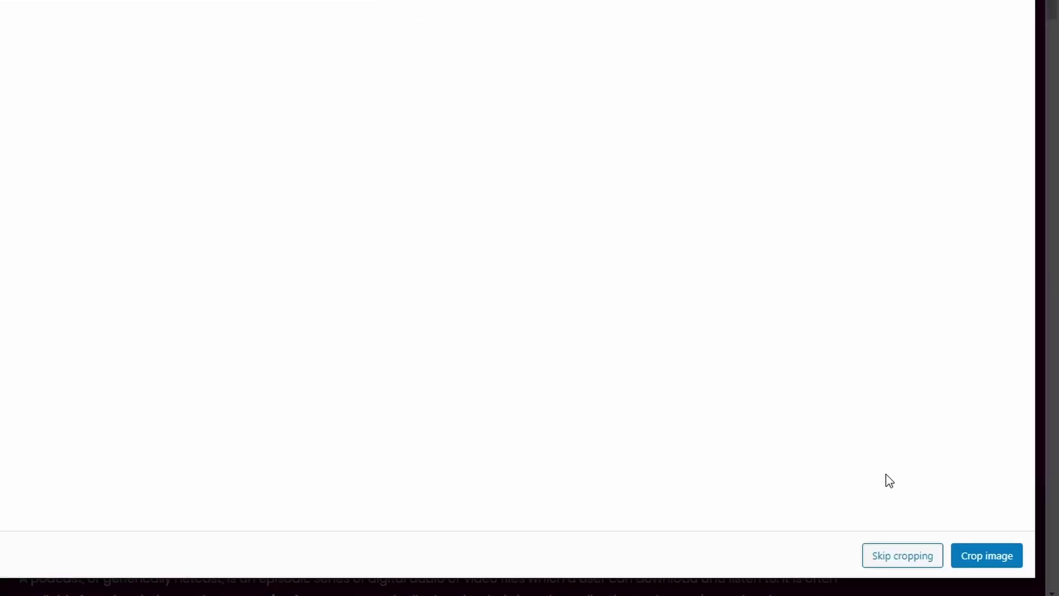
{"action": "left_click", "coordinate": [900, 555]}
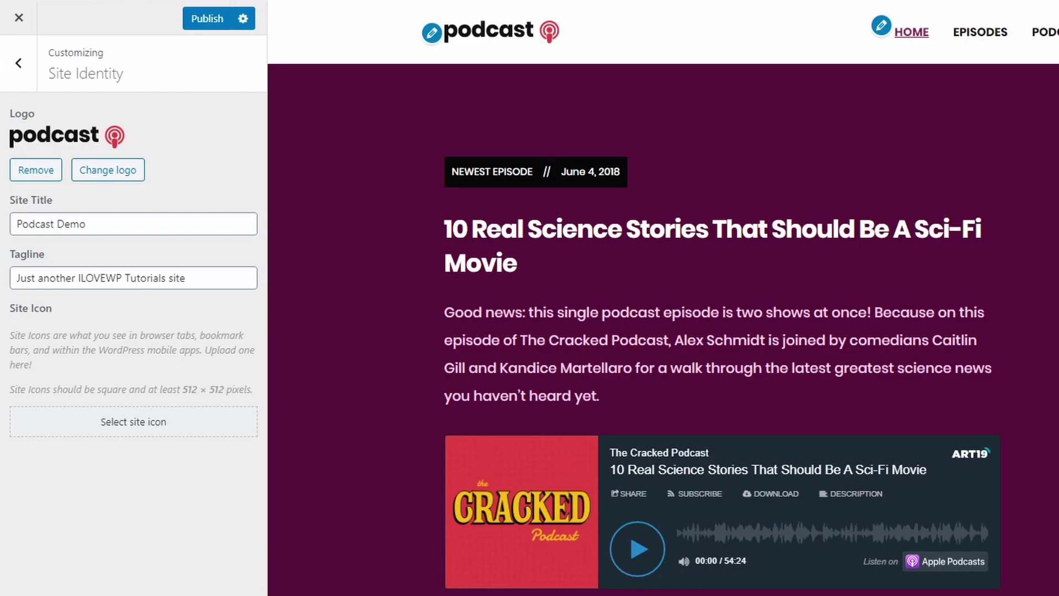
{"action": "left_click", "coordinate": [201, 22]}
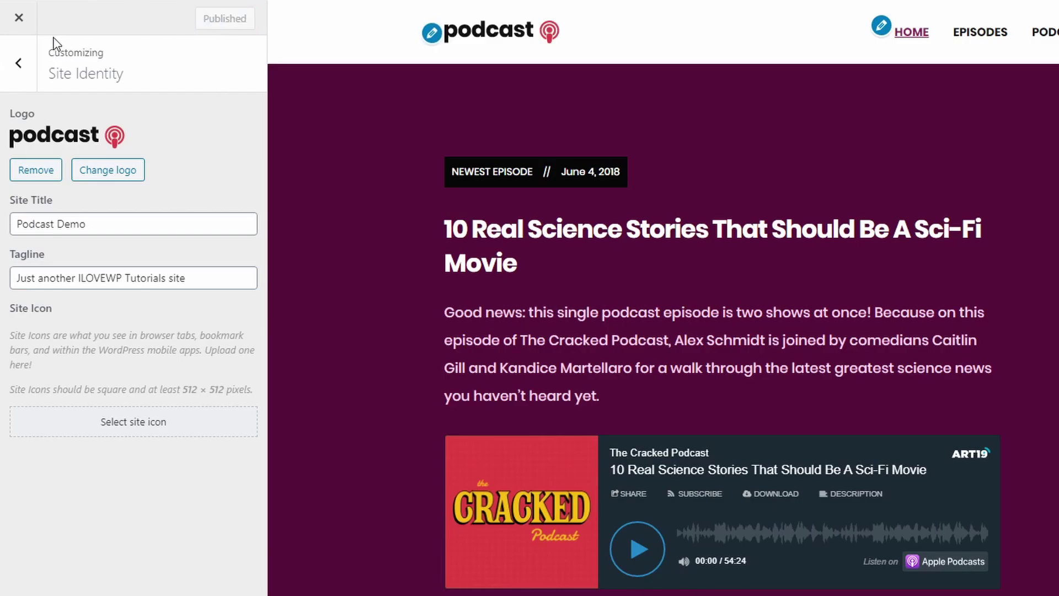
- Close the Customizer, view the Podcast Demo front page, and reopen the Customizer from there
{"action": "left_click", "coordinate": [19, 20]}
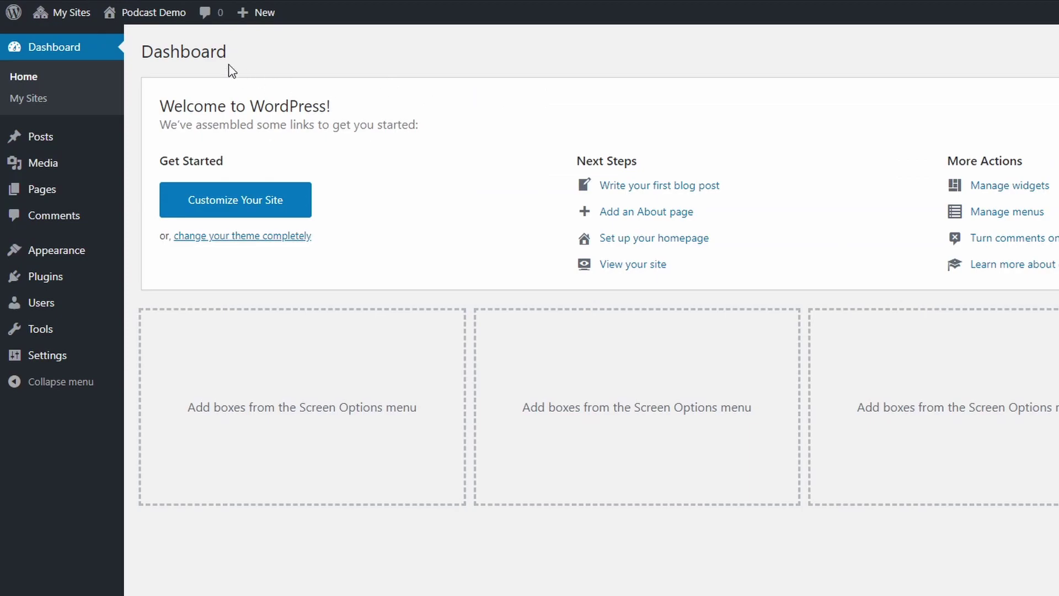
{"action": "left_click", "coordinate": [147, 15]}
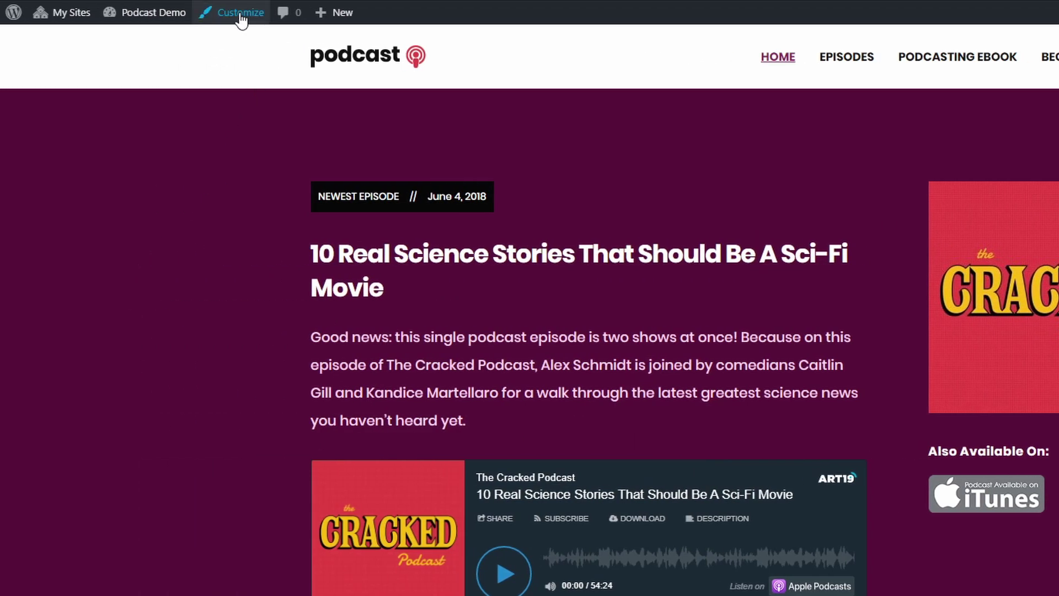
{"action": "left_click", "coordinate": [240, 13]}
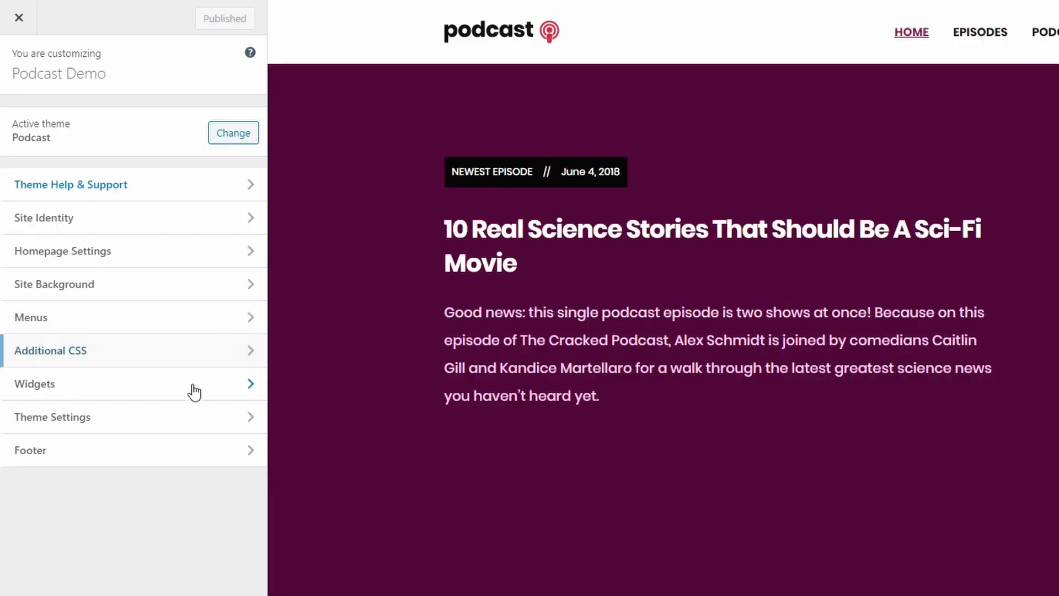
- Set Podcast as the episodes category and 'Latest Episode' as the post block heading, then publish
{"action": "left_click", "coordinate": [208, 427]}
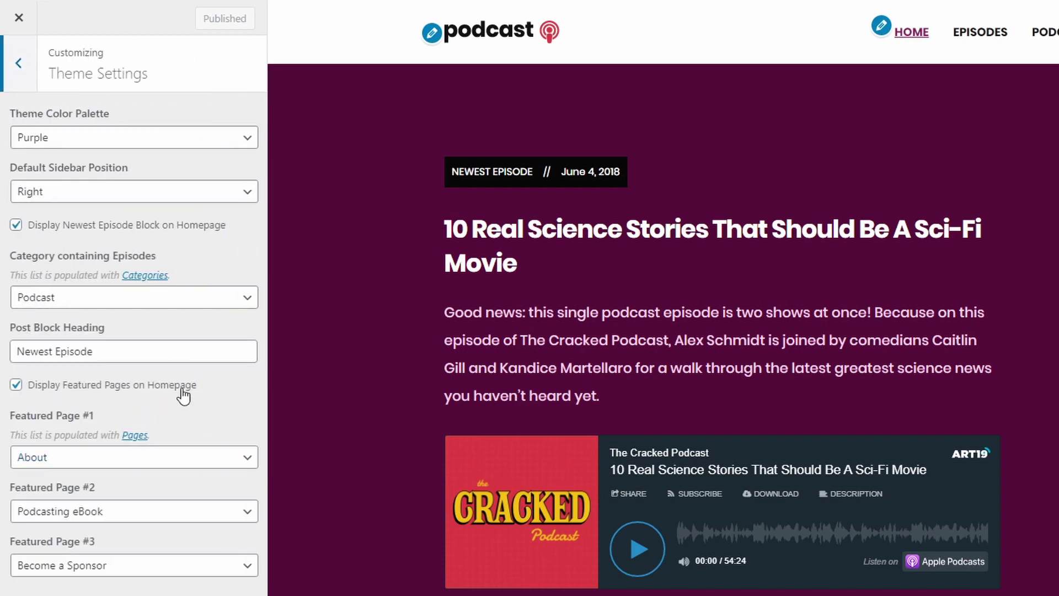
{"action": "left_click", "coordinate": [75, 303]}
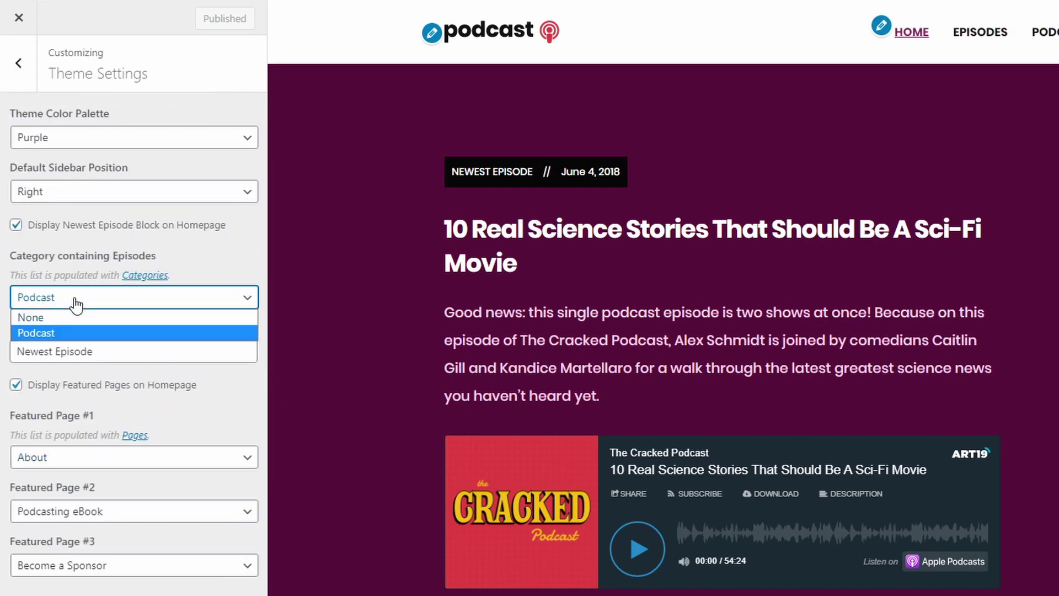
{"action": "left_click", "coordinate": [57, 333]}
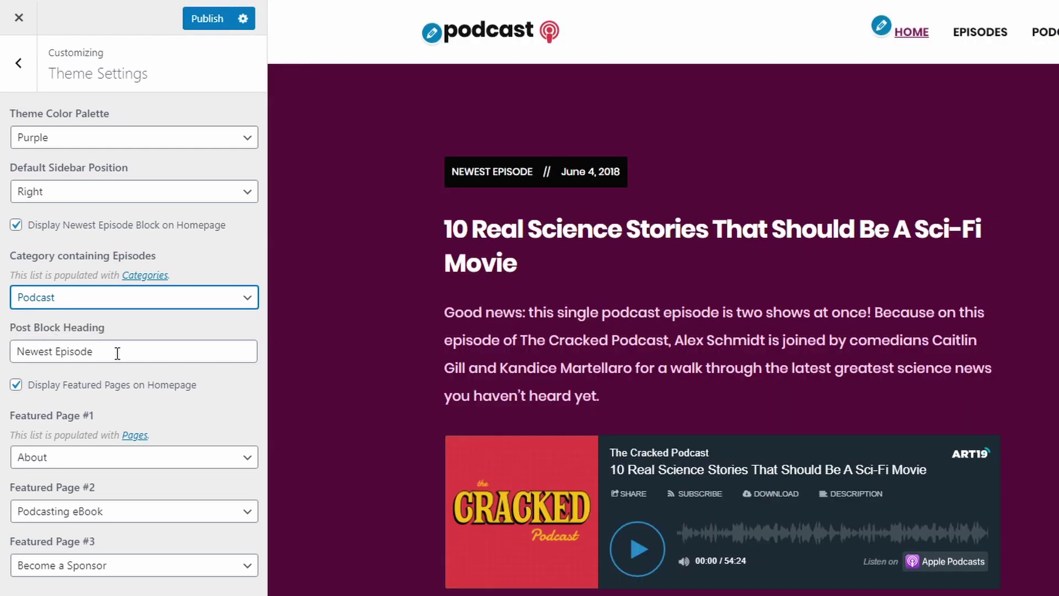
{"action": "left_click", "coordinate": [117, 353]}
{"action": "key", "text": "ctrl+Delete"}
{"action": "type", "text": "Latest"}
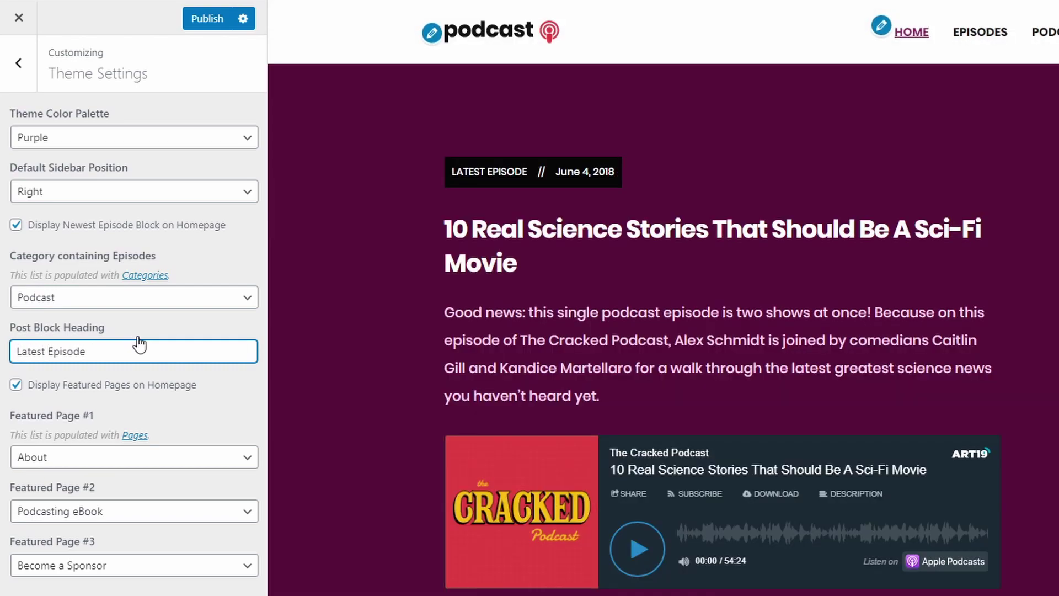
{"action": "left_click", "coordinate": [209, 25]}
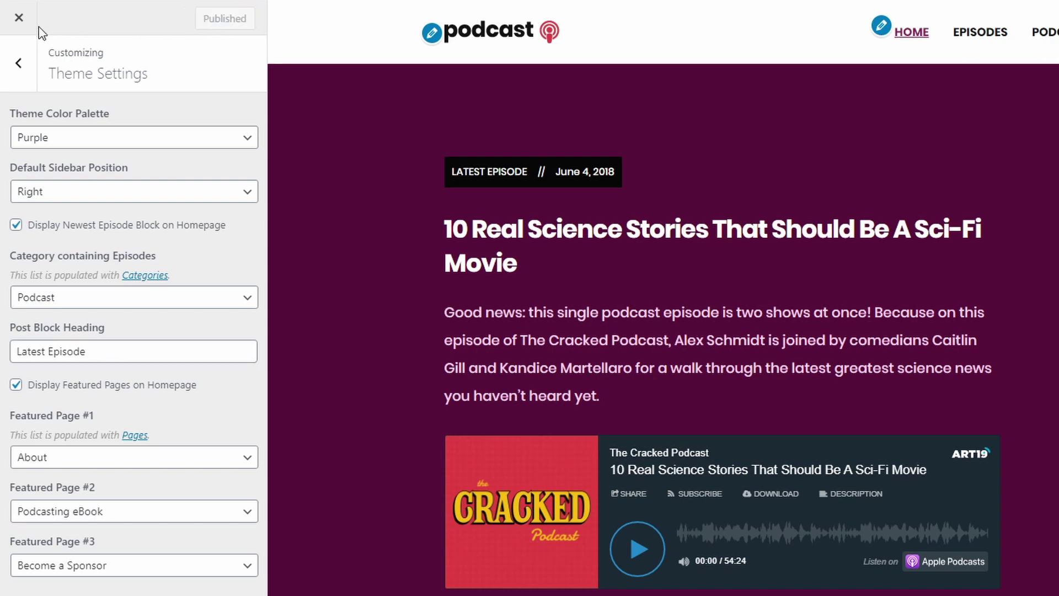
{"action": "left_click", "coordinate": [20, 20]}
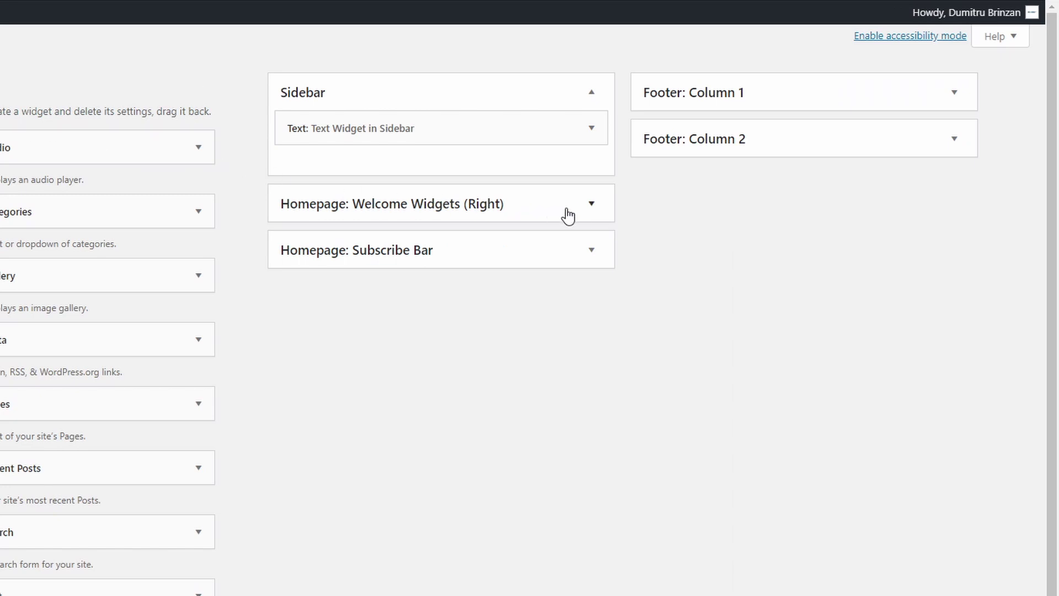
- Inspect the Image widget and the Also Available On text widget's HTML in Welcome Widgets (Right)
{"action": "left_click", "coordinate": [591, 204]}
{"action": "scroll", "coordinate": [598, 210], "scroll_direction": "down", "scroll_amount": 3}
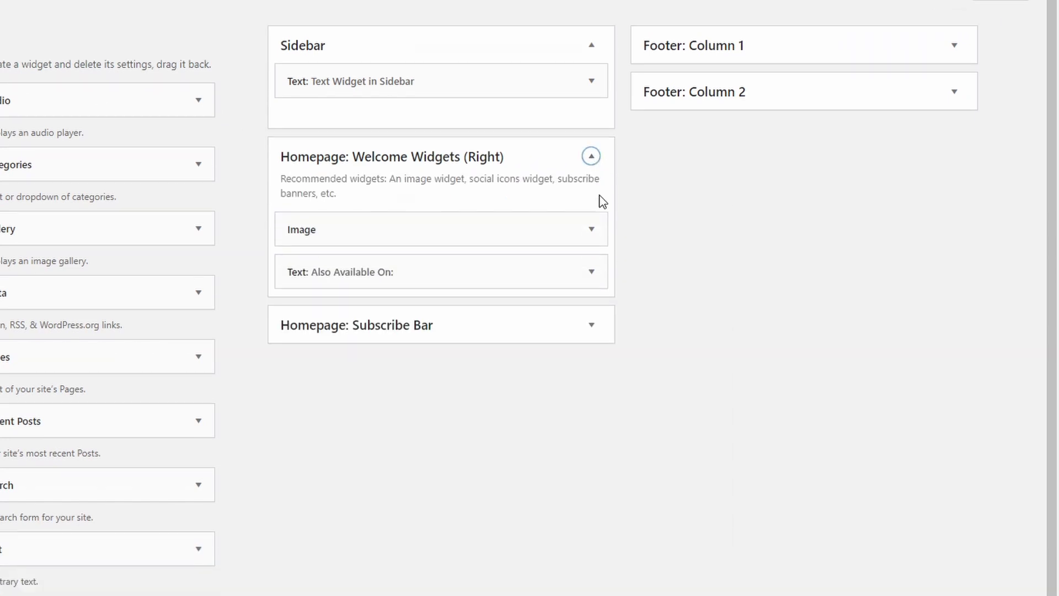
{"action": "left_click", "coordinate": [591, 101]}
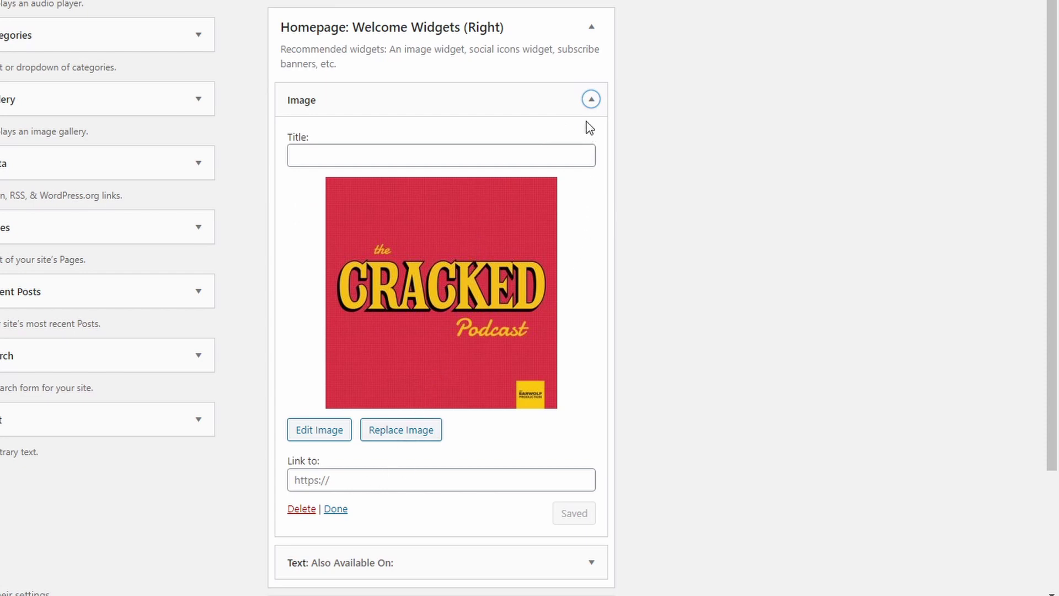
{"action": "left_click", "coordinate": [591, 105]}
{"action": "left_click", "coordinate": [592, 143]}
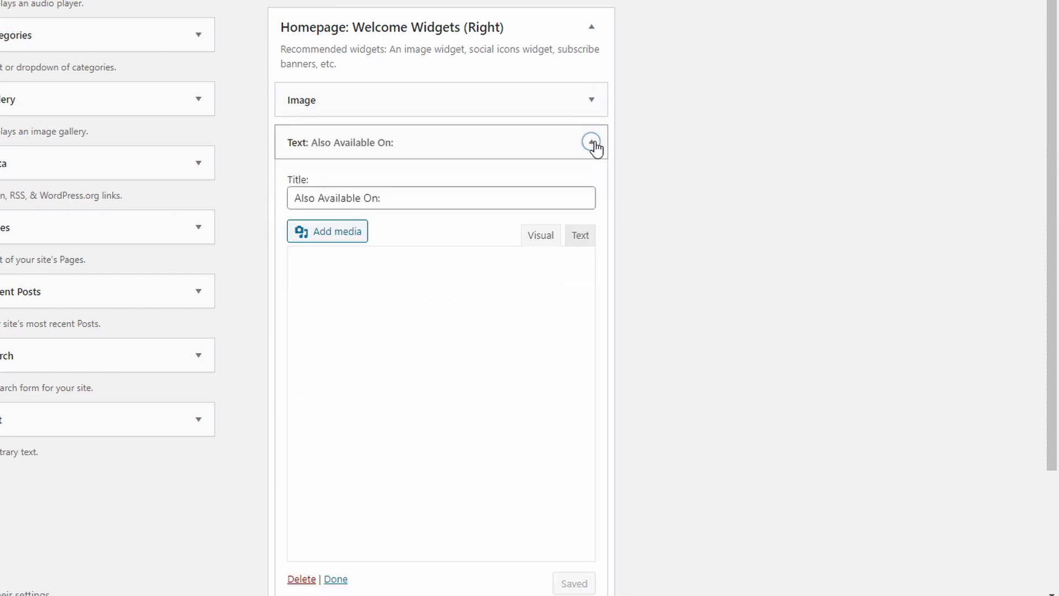
{"action": "left_click", "coordinate": [577, 236]}
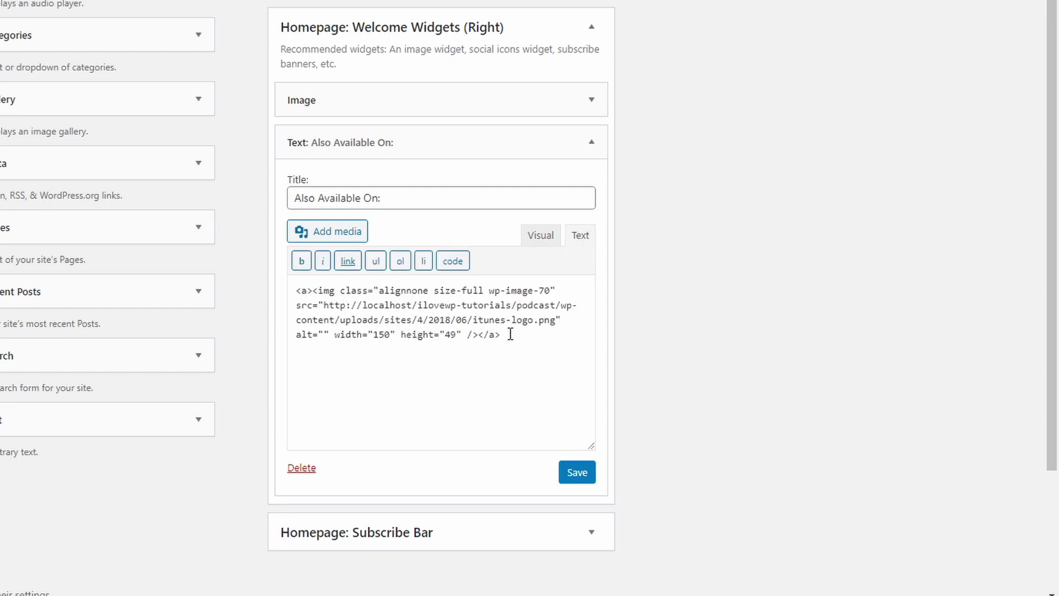
{"action": "left_click", "coordinate": [540, 235]}
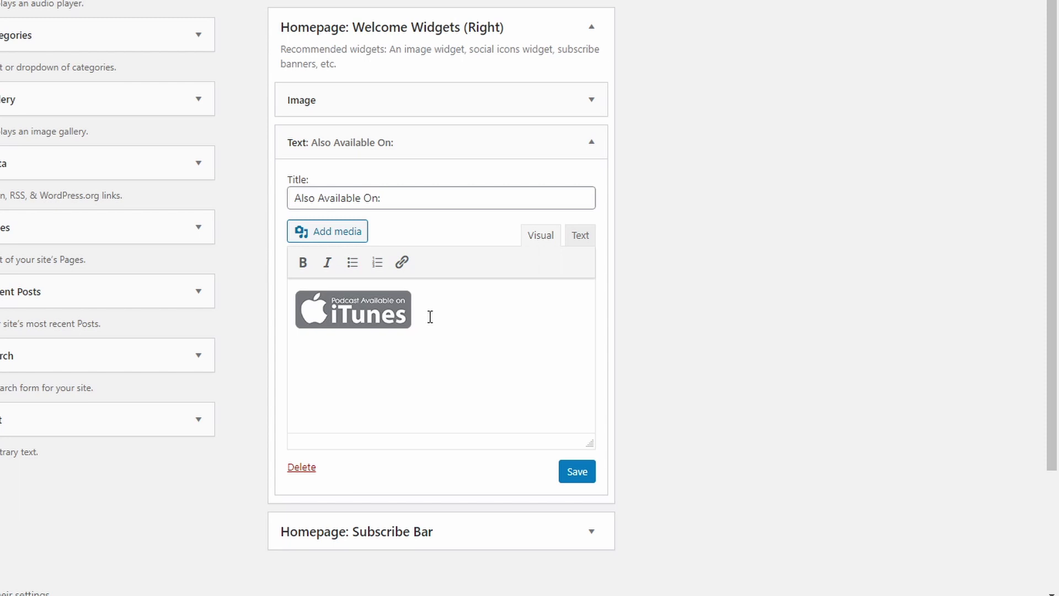
{"action": "left_click", "coordinate": [591, 145]}
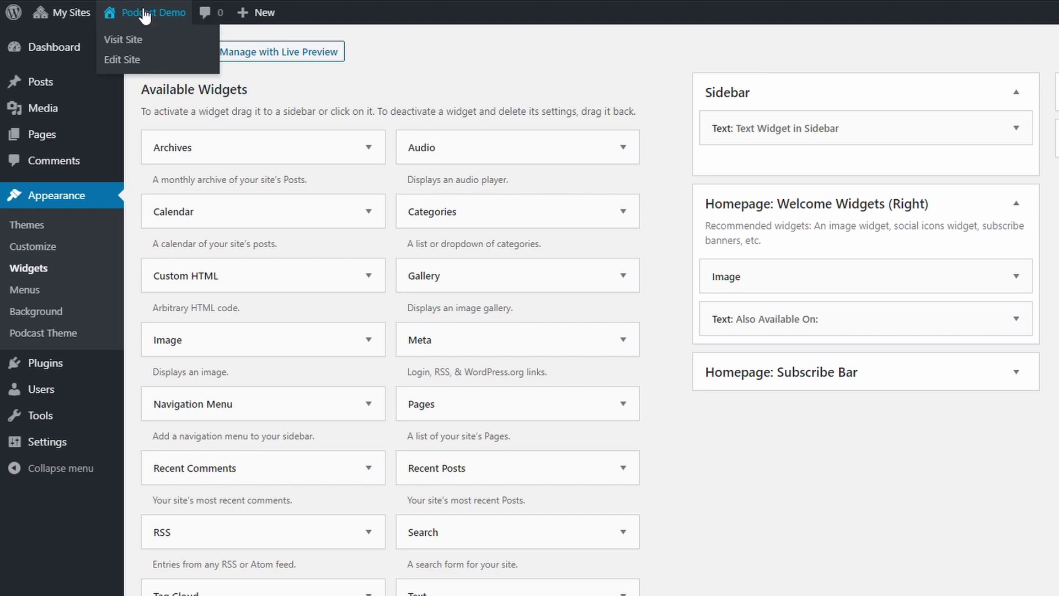
- Visit the live front page and scroll down to the iTunes badge beside the latest episode
{"action": "left_click", "coordinate": [145, 15]}
{"action": "left_click", "coordinate": [810, 72]}
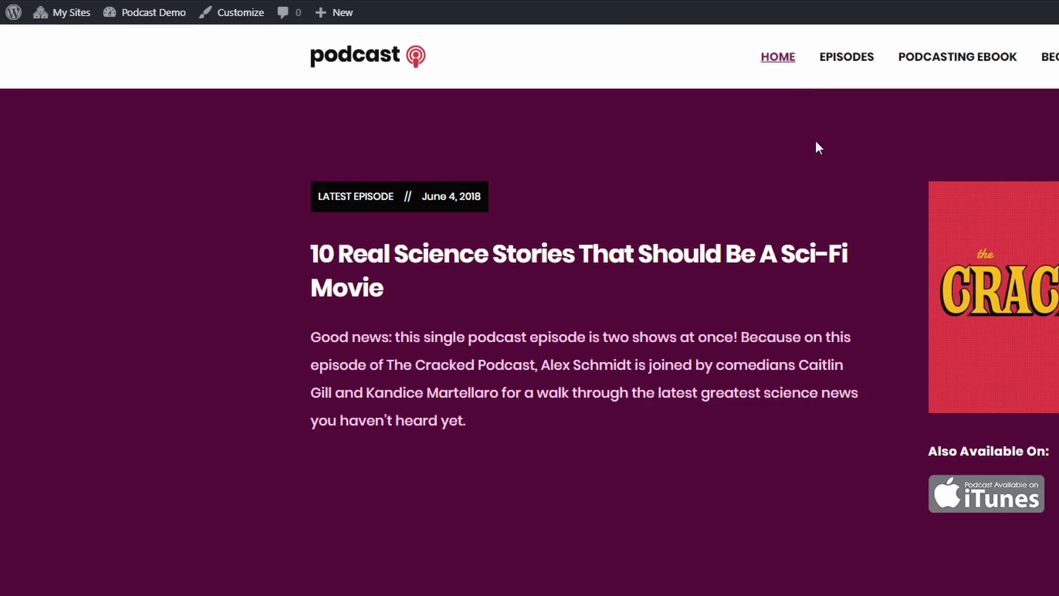
{"action": "scroll", "coordinate": [702, 364], "scroll_direction": "down", "scroll_amount": 7}
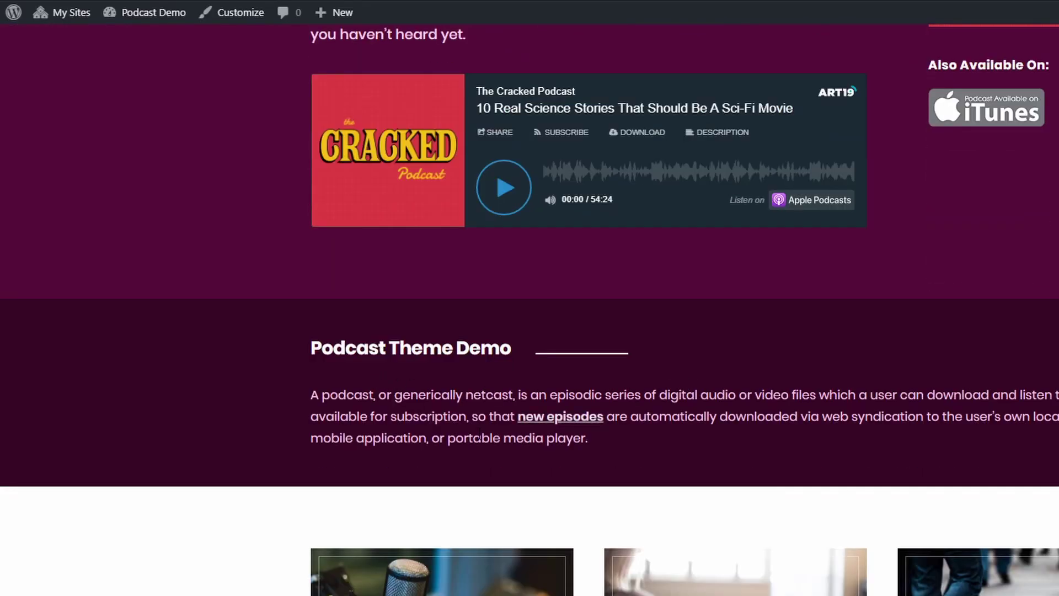
{"action": "mouse_move", "coordinate": [151, 16]}
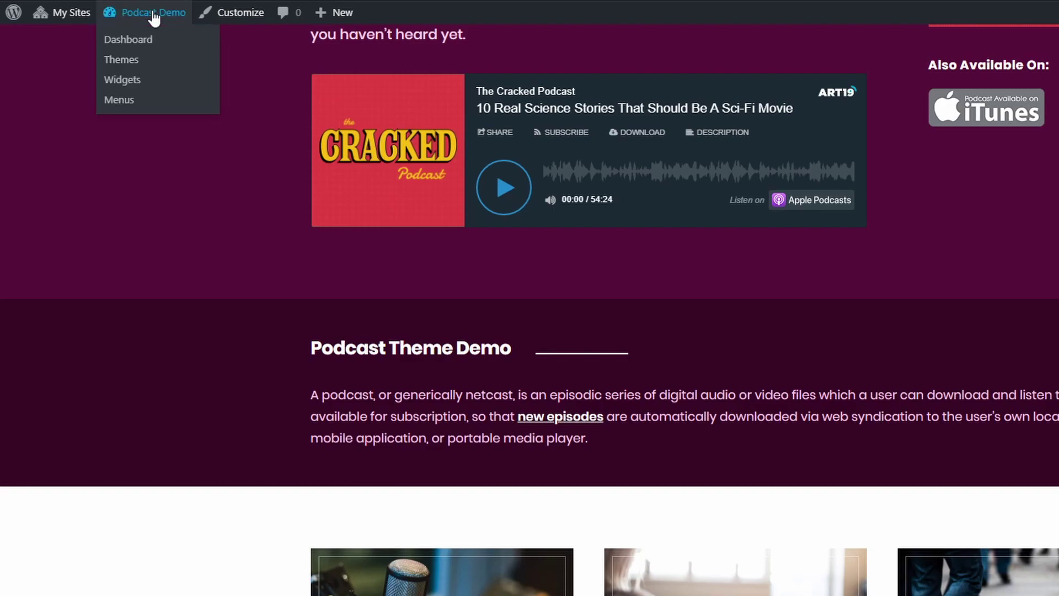
{"action": "left_click", "coordinate": [124, 84]}
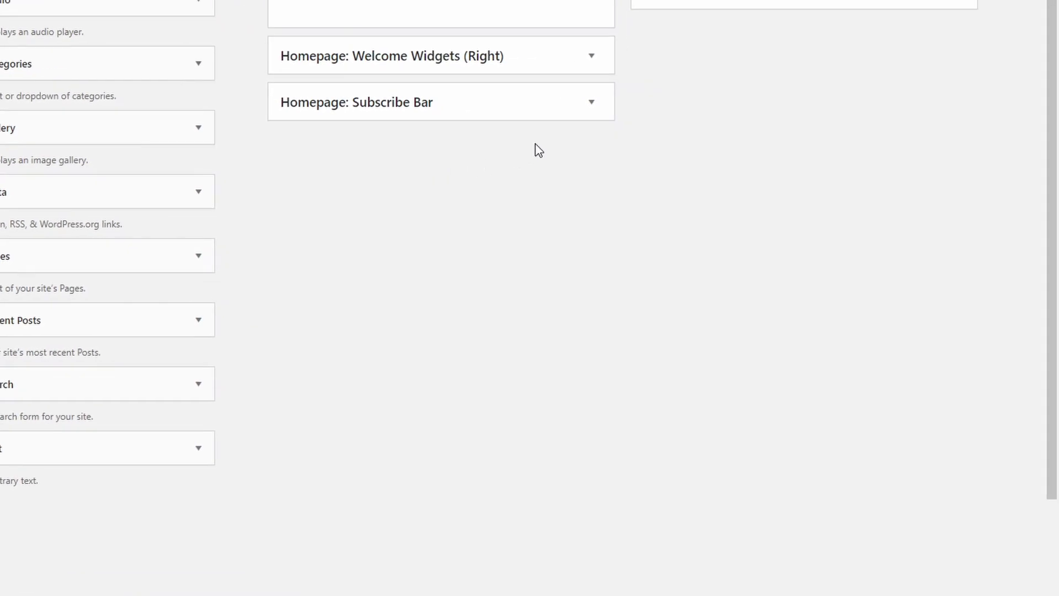
{"action": "left_click", "coordinate": [591, 105]}
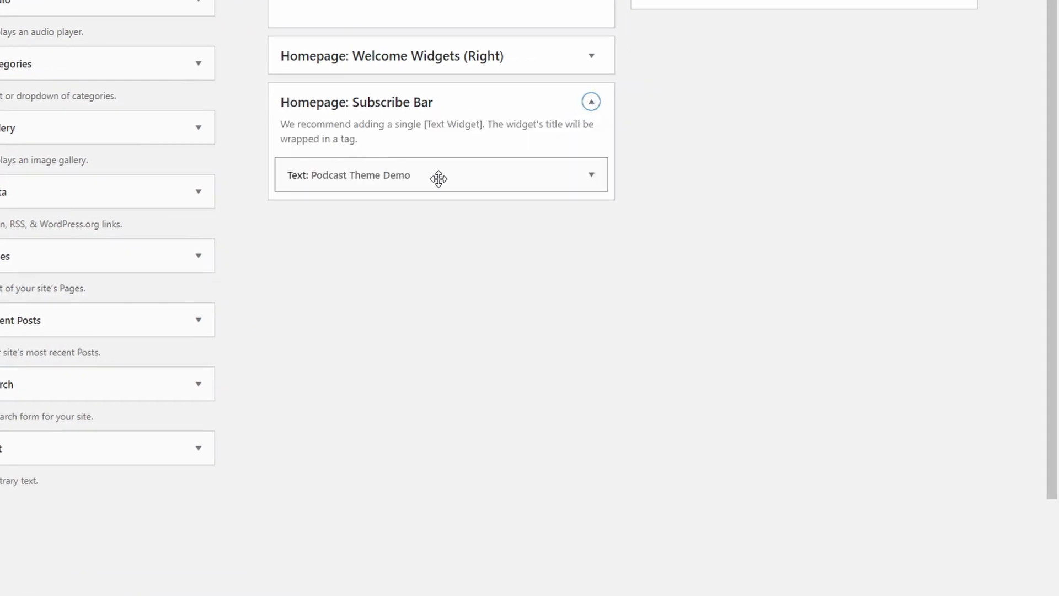
{"action": "left_click", "coordinate": [590, 175]}
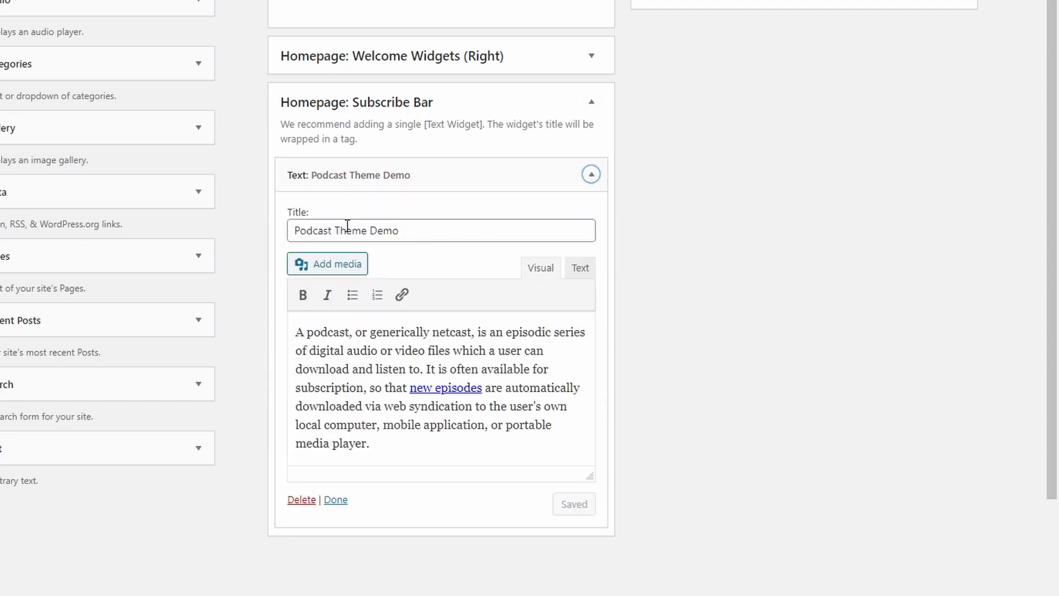
{"action": "left_click", "coordinate": [374, 422]}
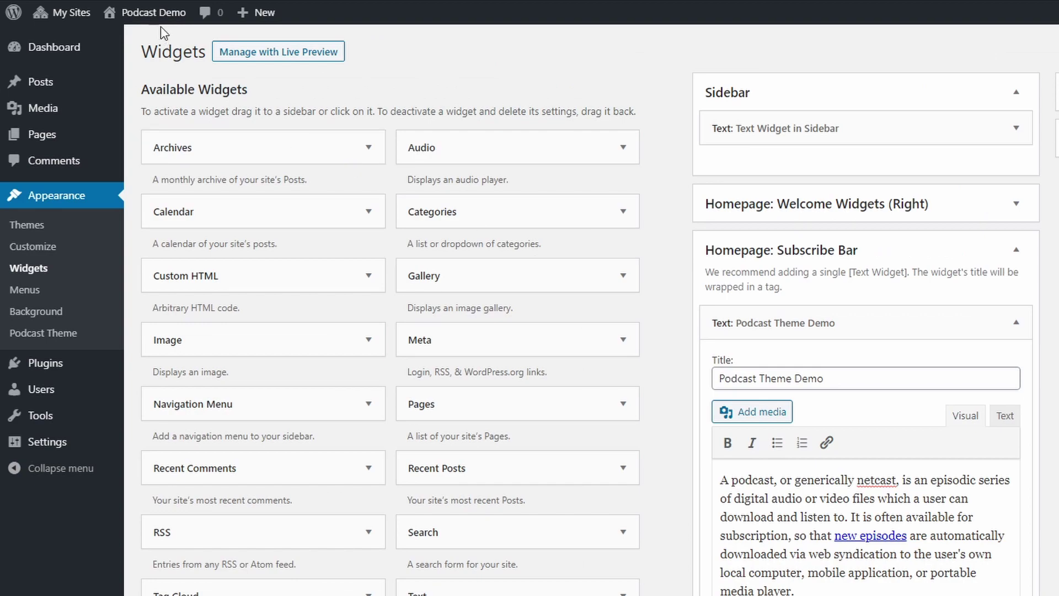
{"action": "left_click", "coordinate": [154, 10]}
{"action": "scroll", "coordinate": [574, 317], "scroll_direction": "down", "scroll_amount": 4}
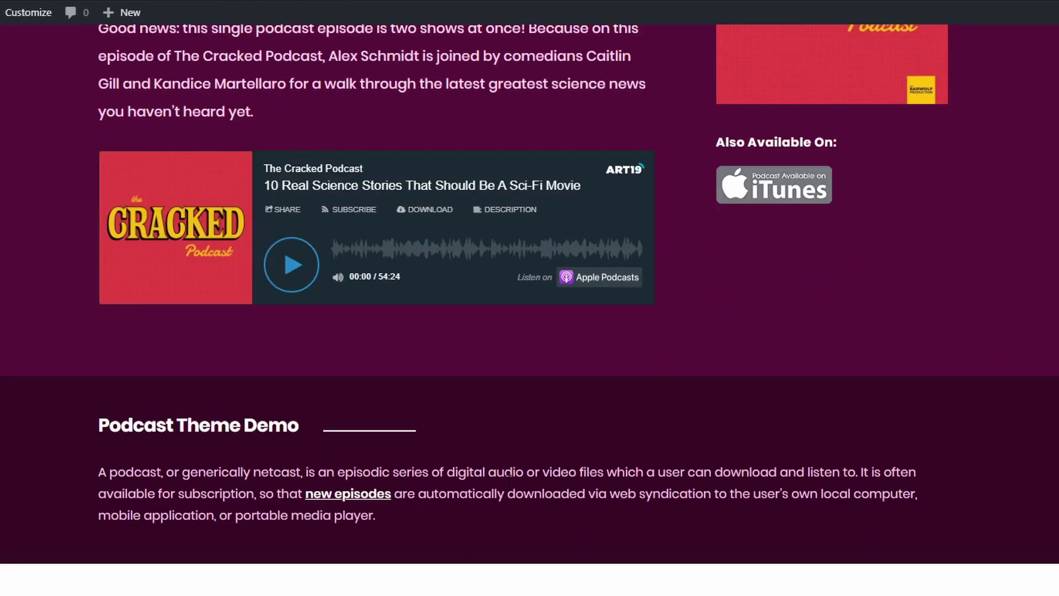
{"action": "scroll", "coordinate": [623, 305], "scroll_direction": "down", "scroll_amount": 5}
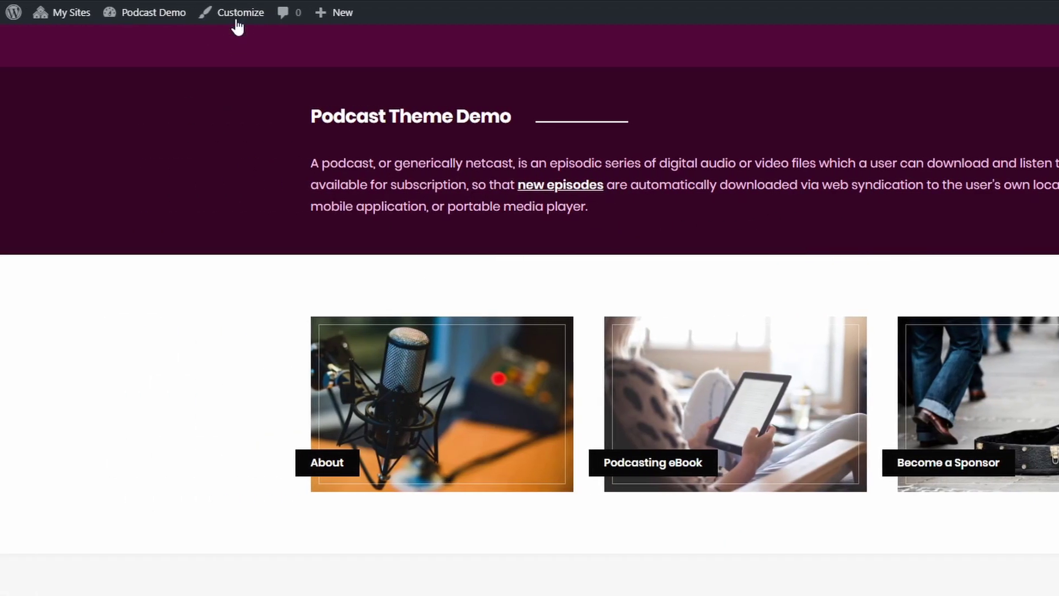
{"action": "left_click", "coordinate": [235, 18]}
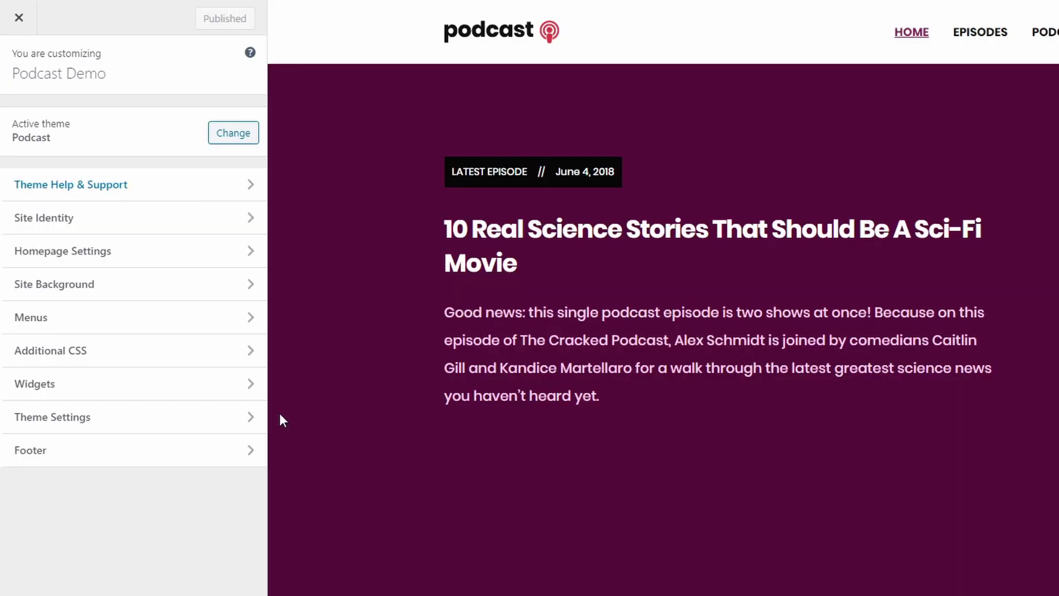
{"action": "left_click", "coordinate": [249, 420]}
{"action": "scroll", "coordinate": [637, 282], "scroll_direction": "down", "scroll_amount": 6}
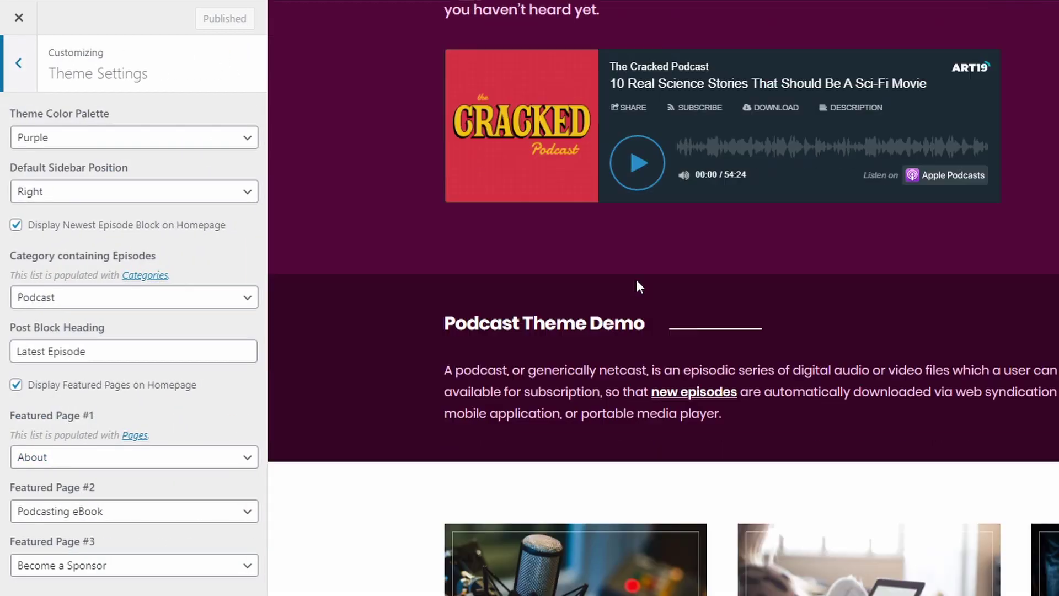
{"action": "scroll", "coordinate": [608, 324], "scroll_direction": "down", "scroll_amount": 5}
{"action": "left_click", "coordinate": [184, 467]}
{"action": "left_click", "coordinate": [184, 466]}
{"action": "left_click", "coordinate": [115, 517]}
{"action": "left_click", "coordinate": [118, 520]}
{"action": "left_click", "coordinate": [107, 567]}
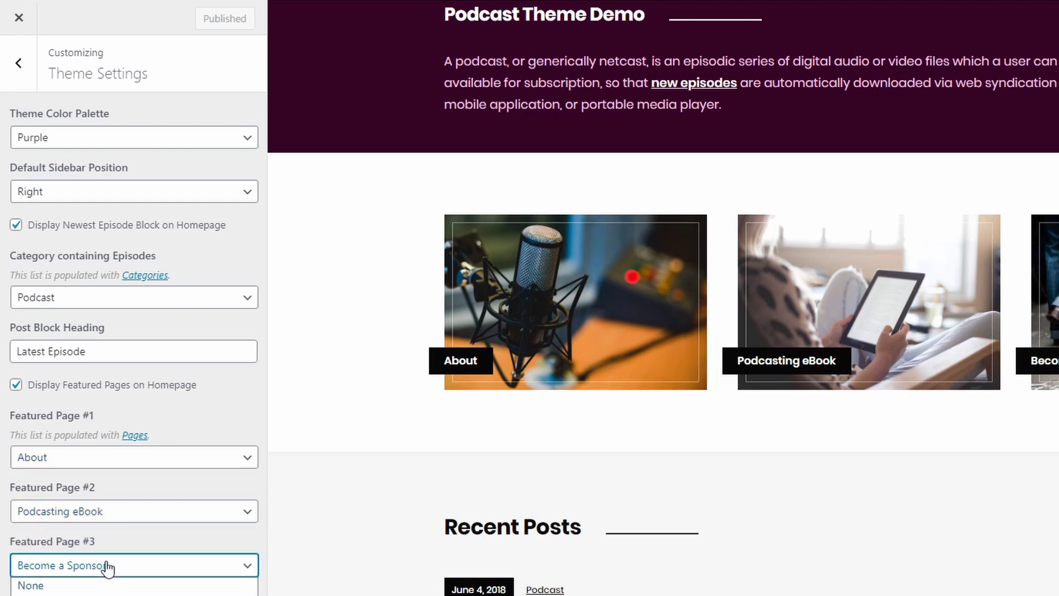
{"action": "left_click", "coordinate": [107, 566]}
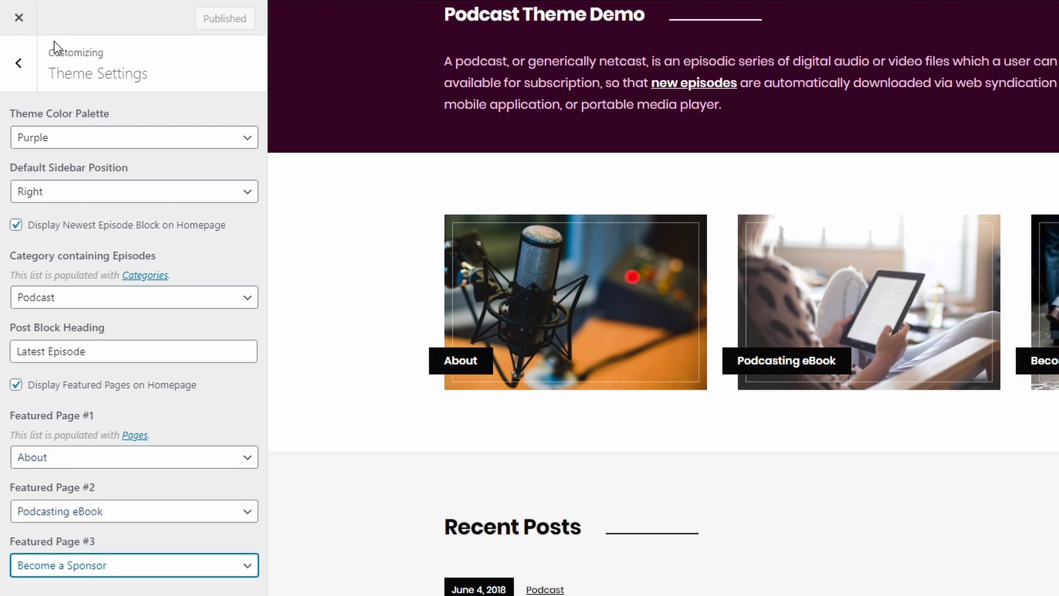
{"action": "left_click", "coordinate": [19, 17]}
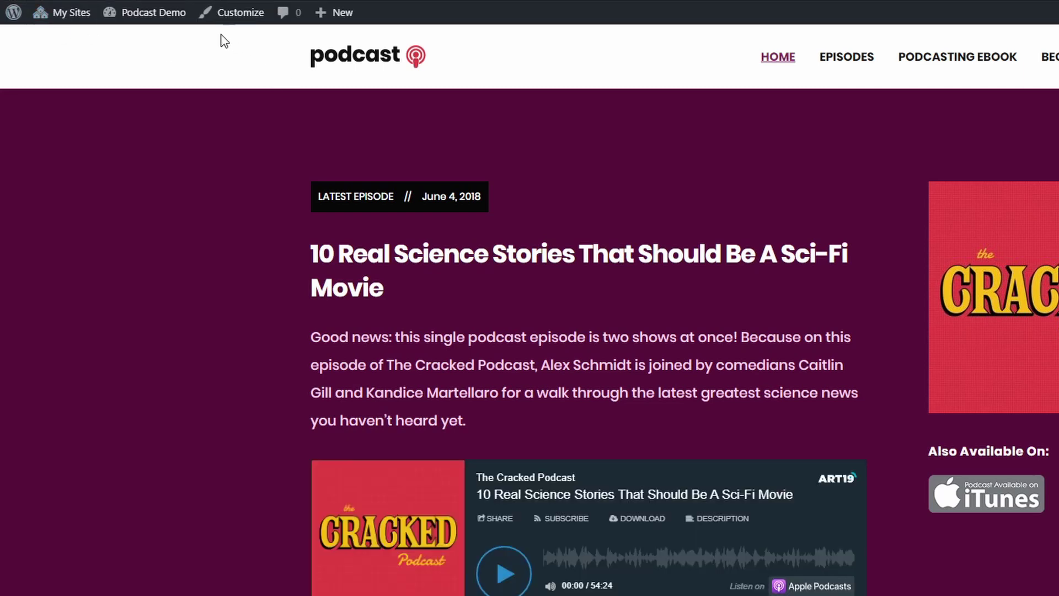
- Create a page titled 'Contact me' with the aerial road photo as featured image, and publish
{"action": "mouse_move", "coordinate": [341, 23]}
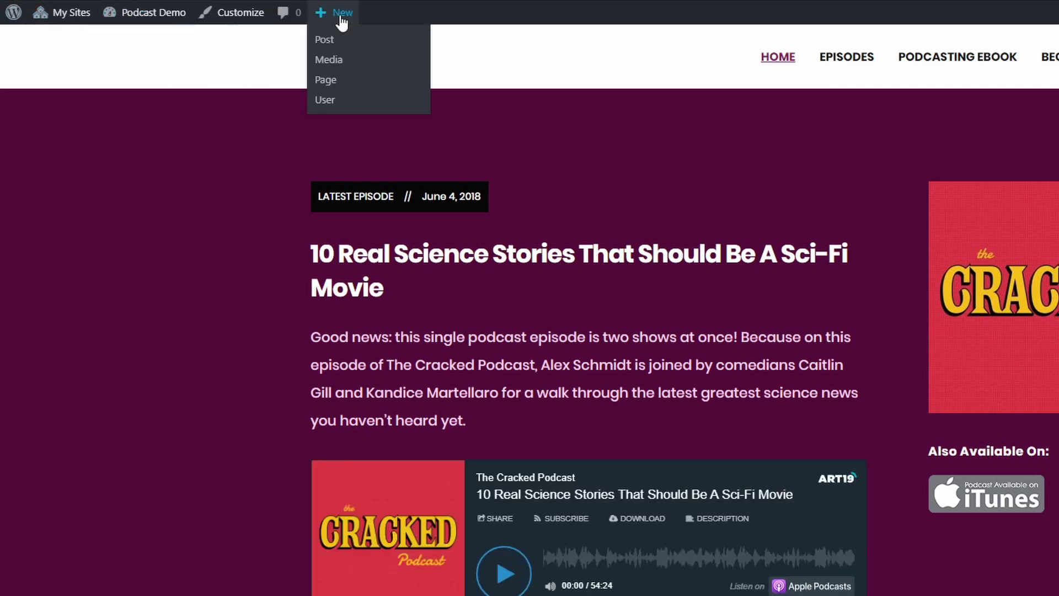
{"action": "left_click", "coordinate": [327, 87]}
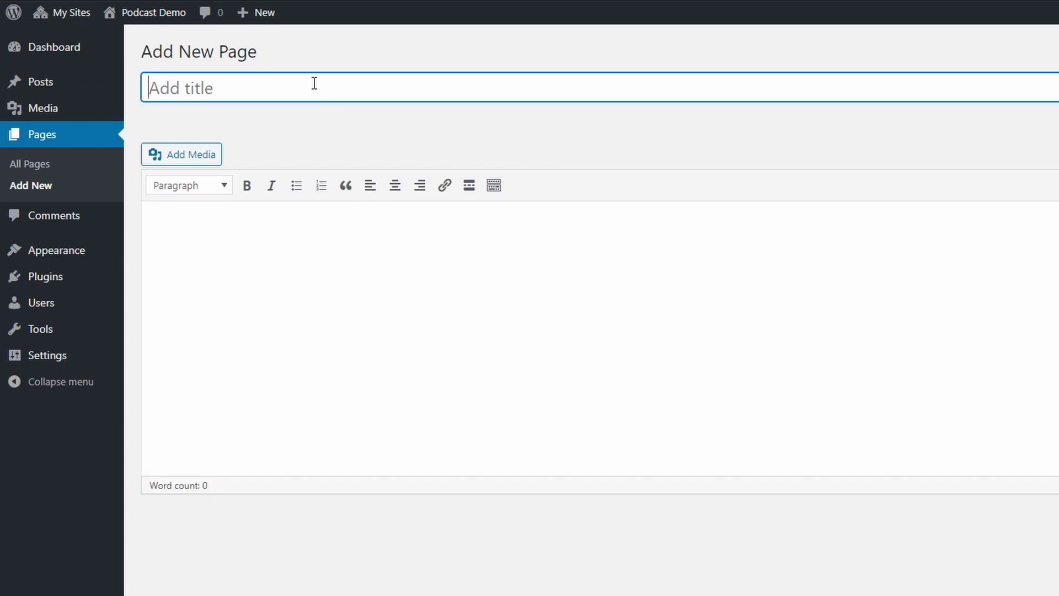
{"action": "type", "text": "Contact me"}
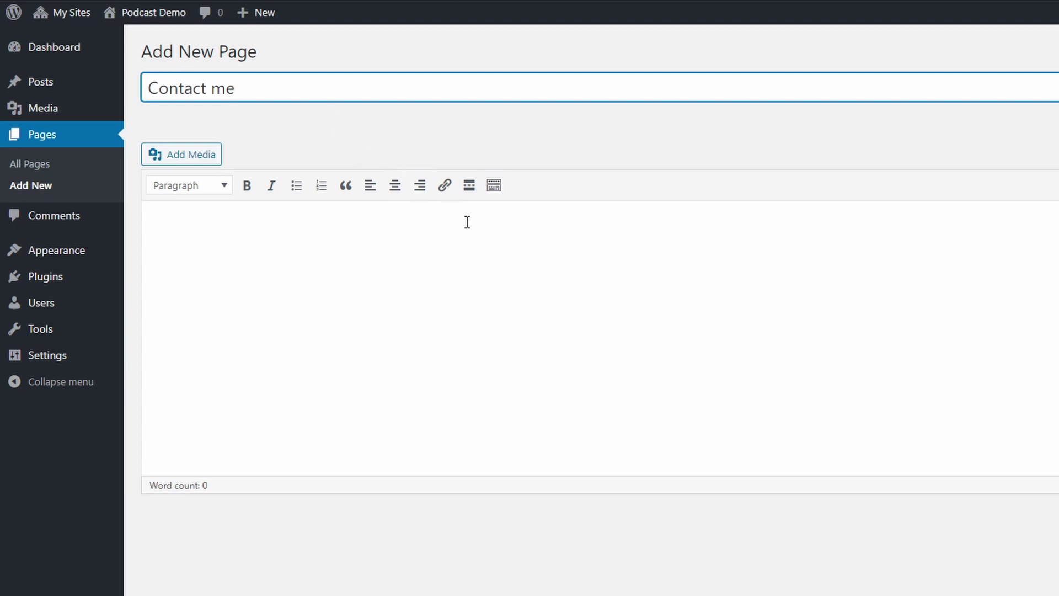
{"action": "left_click", "coordinate": [568, 284]}
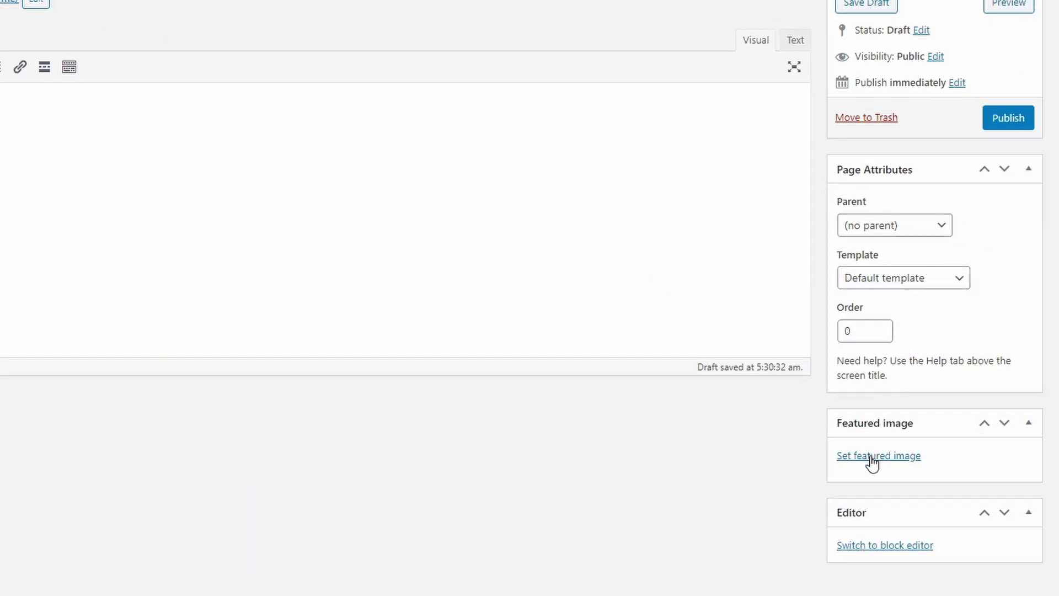
{"action": "left_click", "coordinate": [872, 456]}
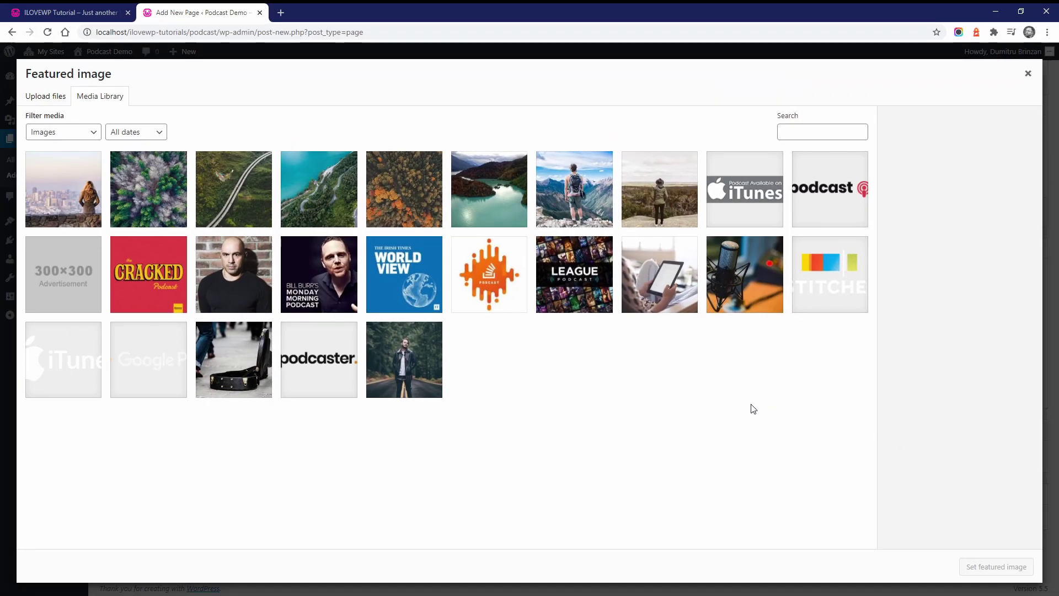
{"action": "left_click", "coordinate": [319, 193]}
{"action": "left_click", "coordinate": [991, 564]}
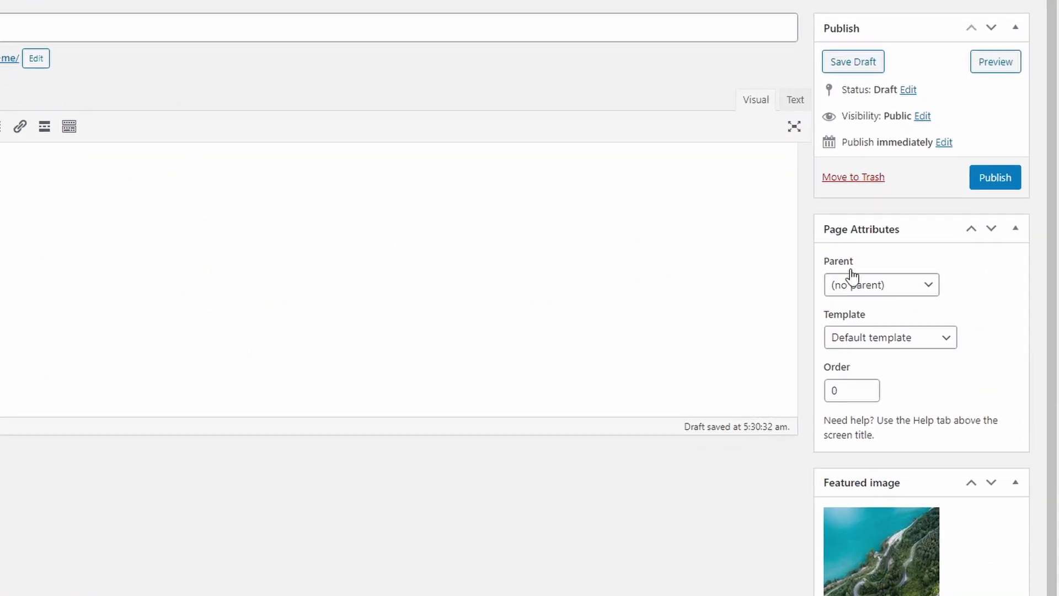
{"action": "left_click", "coordinate": [996, 179]}
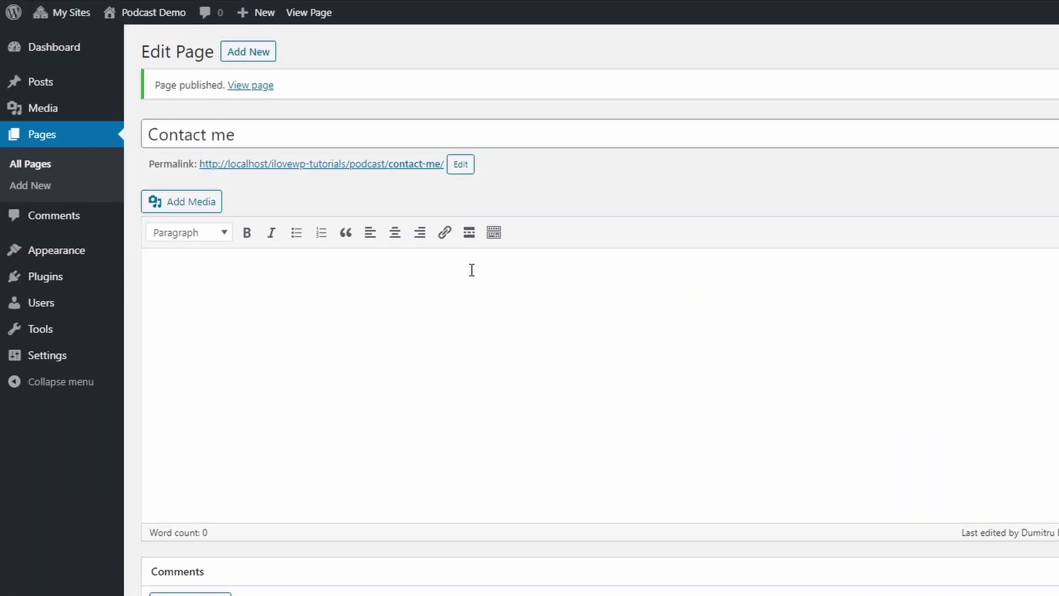
- In the Customizer's Theme Settings, set Featured Page #1 to Contact me as a trial
{"action": "mouse_move", "coordinate": [64, 255]}
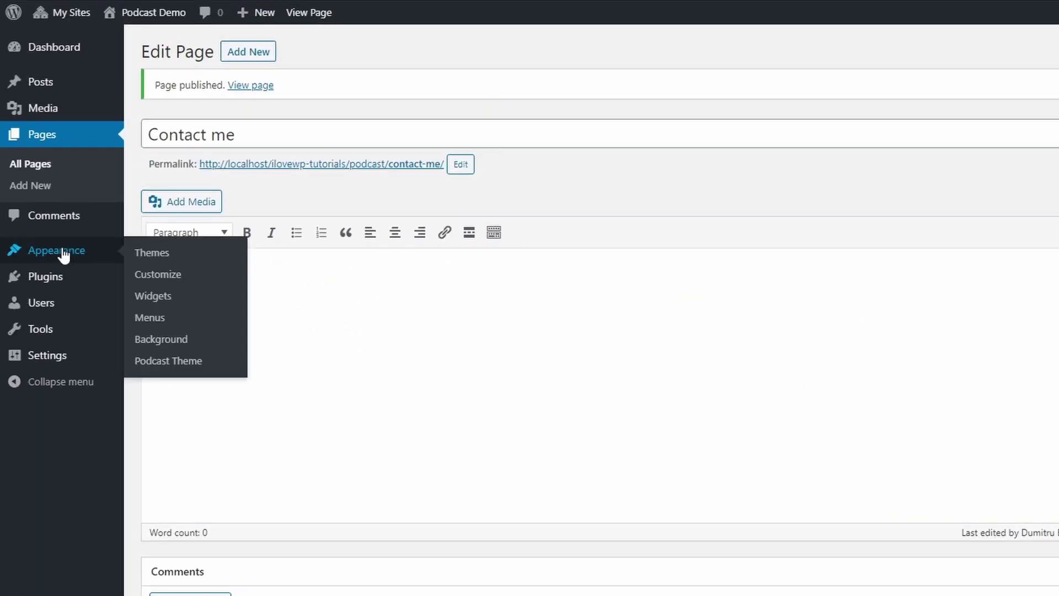
{"action": "left_click", "coordinate": [164, 283]}
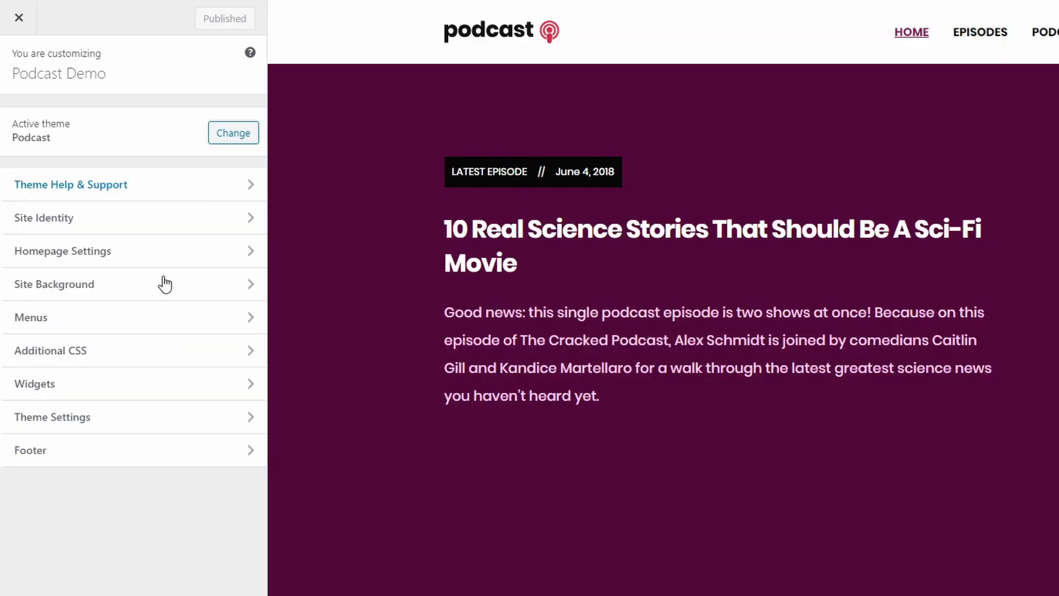
{"action": "left_click", "coordinate": [152, 417]}
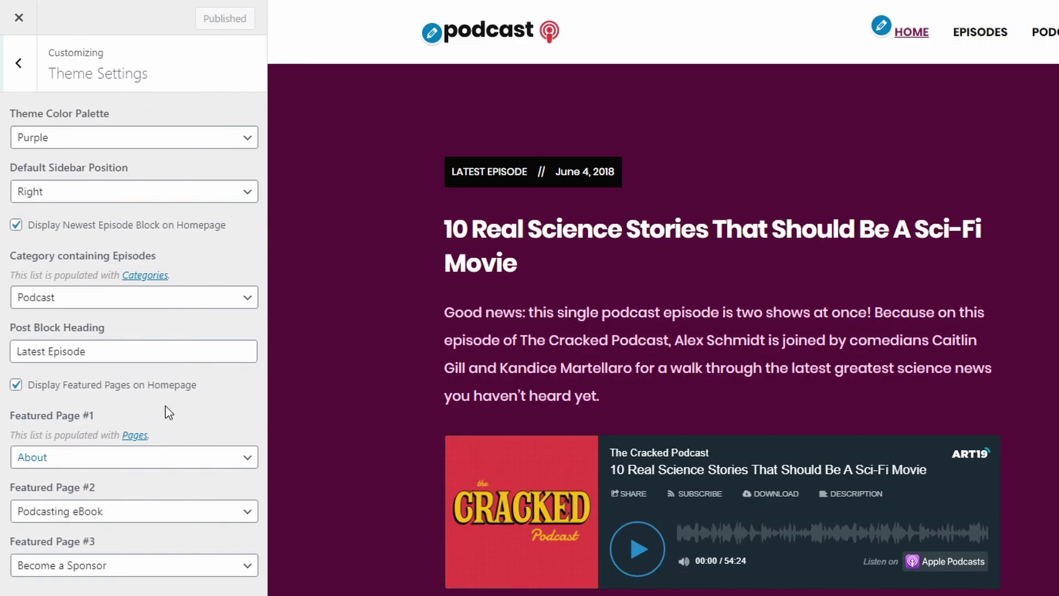
{"action": "scroll", "coordinate": [451, 284], "scroll_direction": "down", "scroll_amount": 7}
{"action": "scroll", "coordinate": [438, 286], "scroll_direction": "down", "scroll_amount": 4}
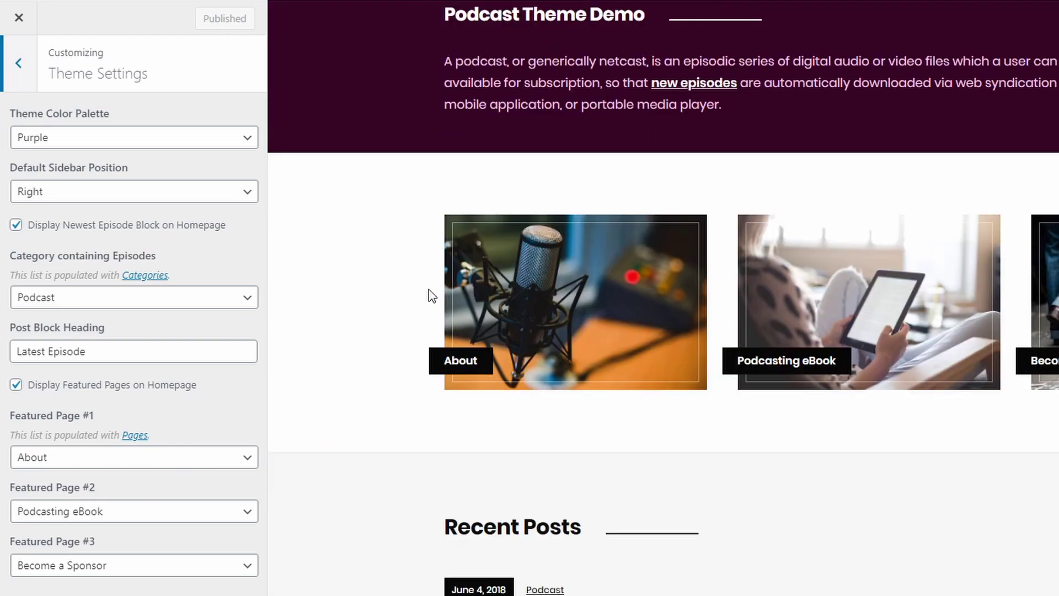
{"action": "left_click", "coordinate": [142, 459]}
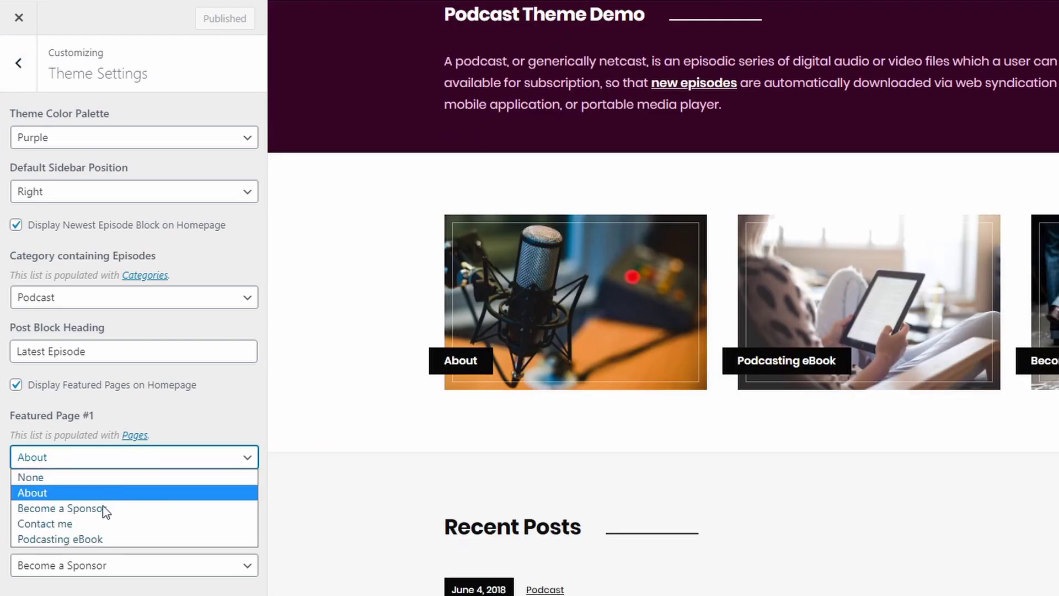
{"action": "left_click", "coordinate": [89, 529]}
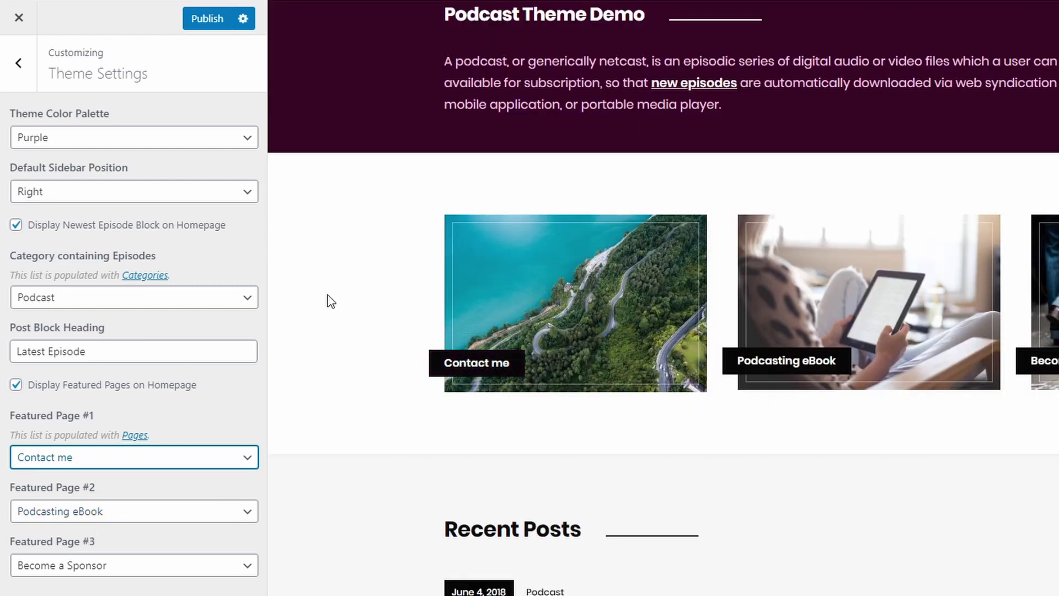
- Discard the unpublished Customizer changes, confirm with OK, and close the Customizer
{"action": "left_click", "coordinate": [243, 21]}
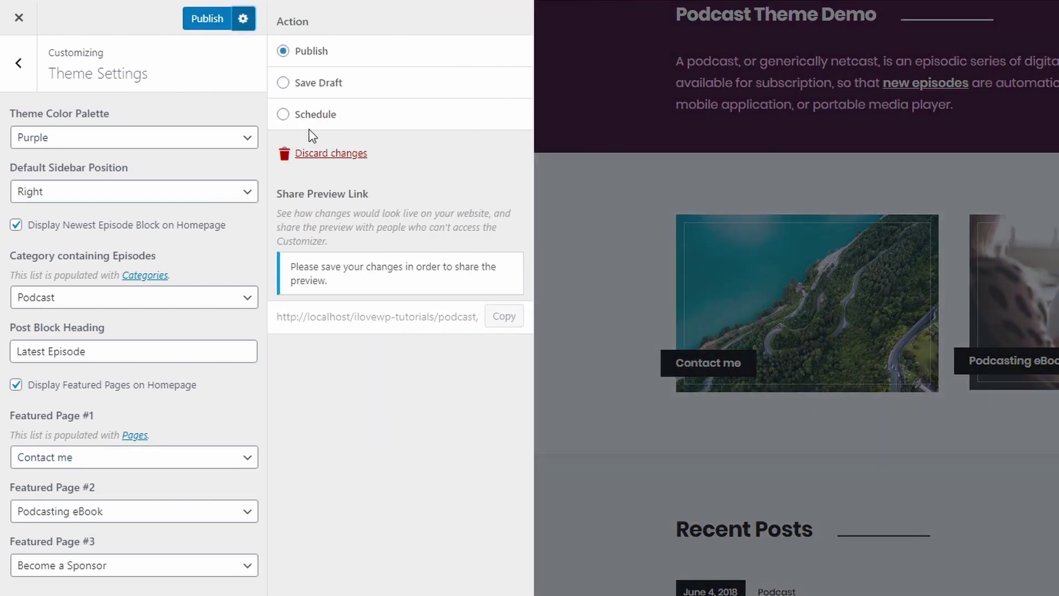
{"action": "left_click", "coordinate": [307, 154]}
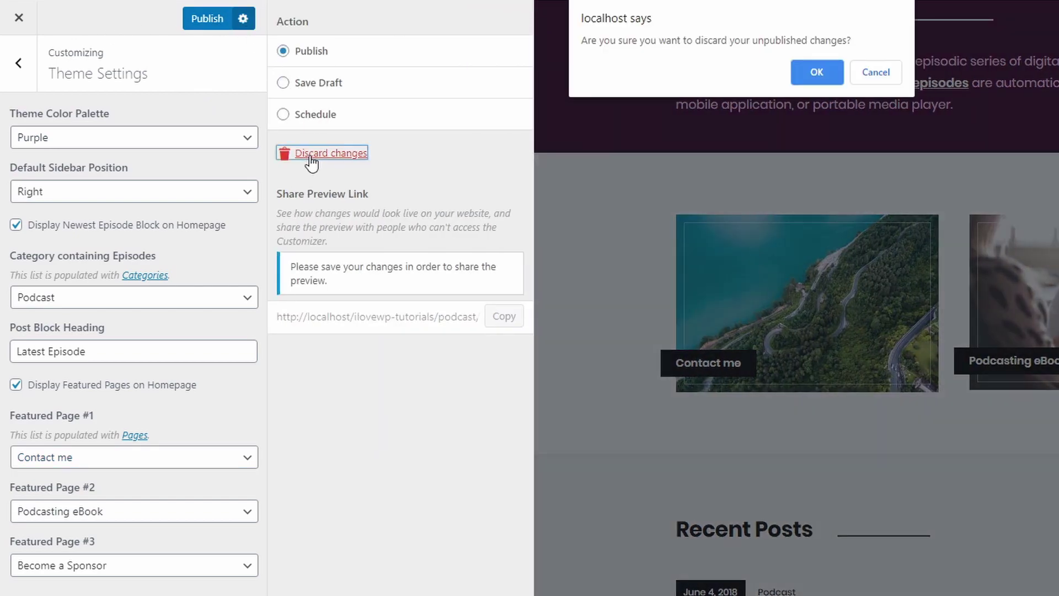
{"action": "left_click", "coordinate": [816, 73]}
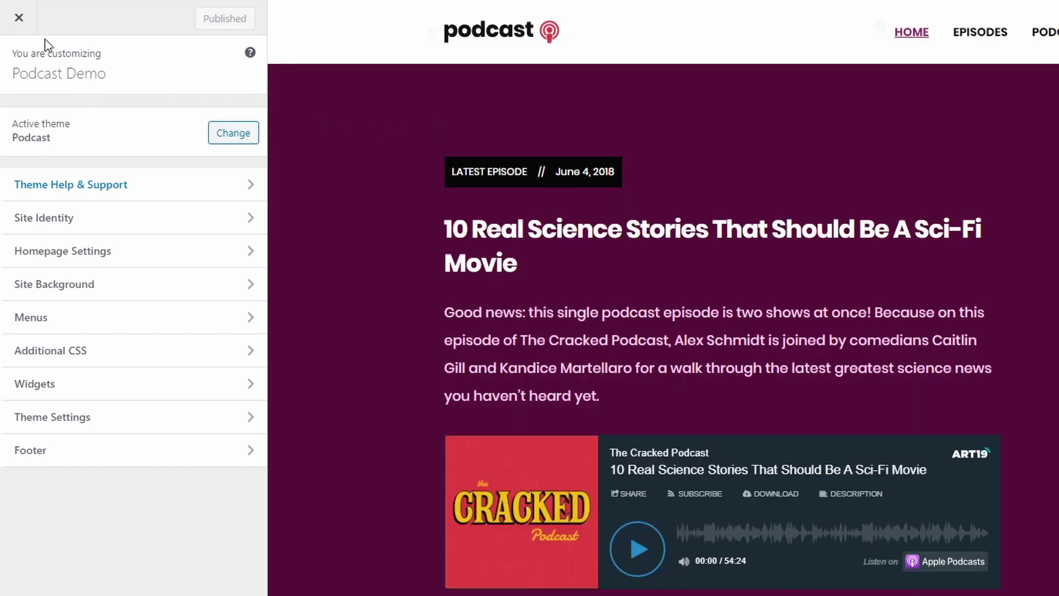
{"action": "left_click", "coordinate": [19, 18]}
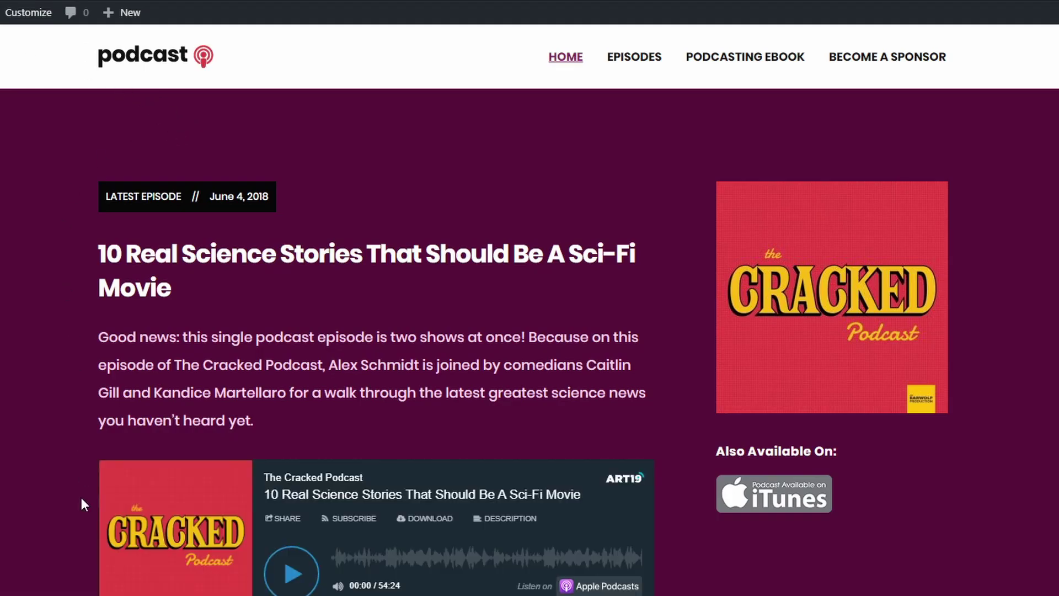
- Scroll down the home page and open the JRE #1124 – Robert Schoch post
{"action": "scroll", "coordinate": [324, 571], "scroll_direction": "down", "scroll_amount": 20}
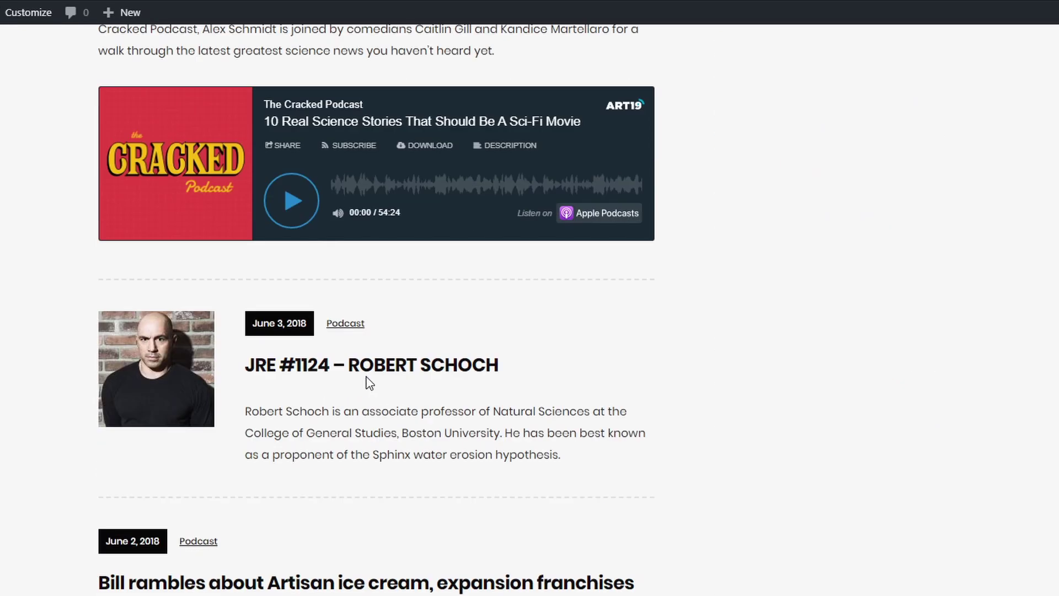
{"action": "left_click", "coordinate": [359, 365]}
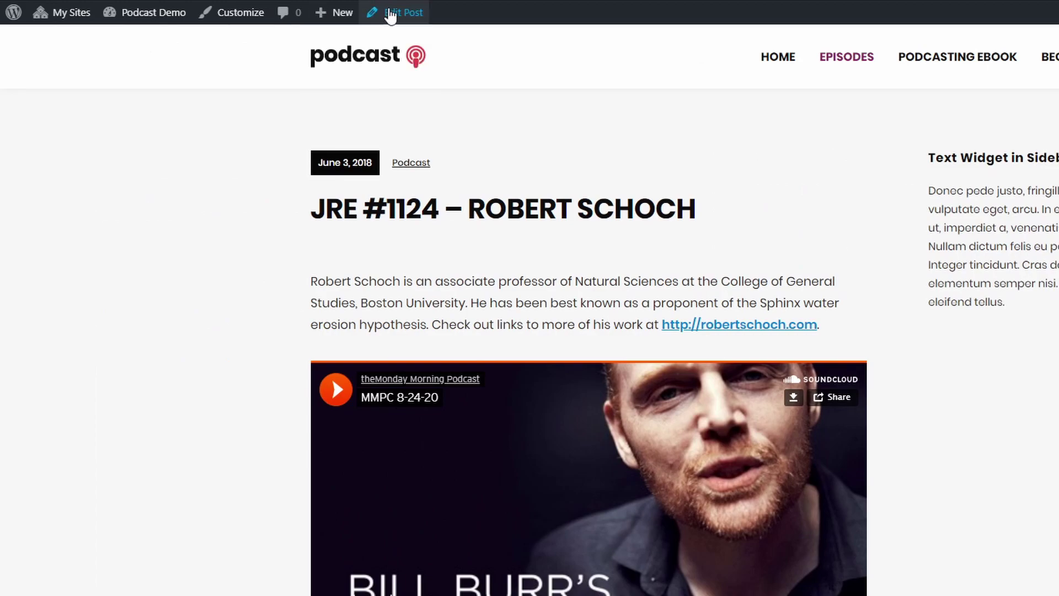
- Edit the JRE #1124 post and inspect the SoundCloud URL line in its content
{"action": "left_click", "coordinate": [403, 12]}
{"action": "left_click", "coordinate": [548, 267]}
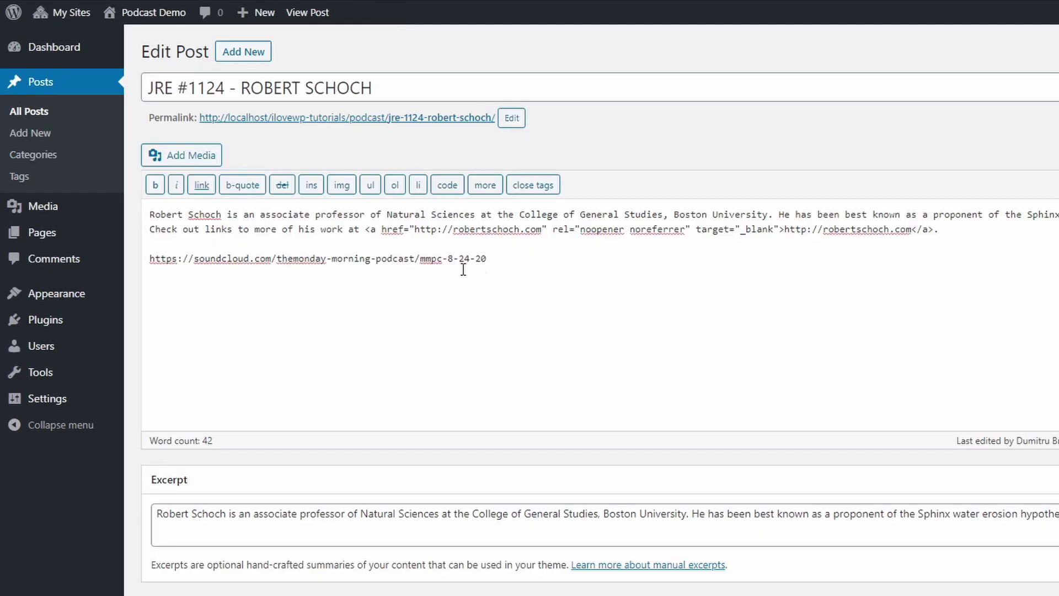
{"action": "left_click", "coordinate": [506, 261]}
- View the published post, then confirm the home page listing shows the JRE #1124 entry as text only
{"action": "left_click", "coordinate": [436, 118]}
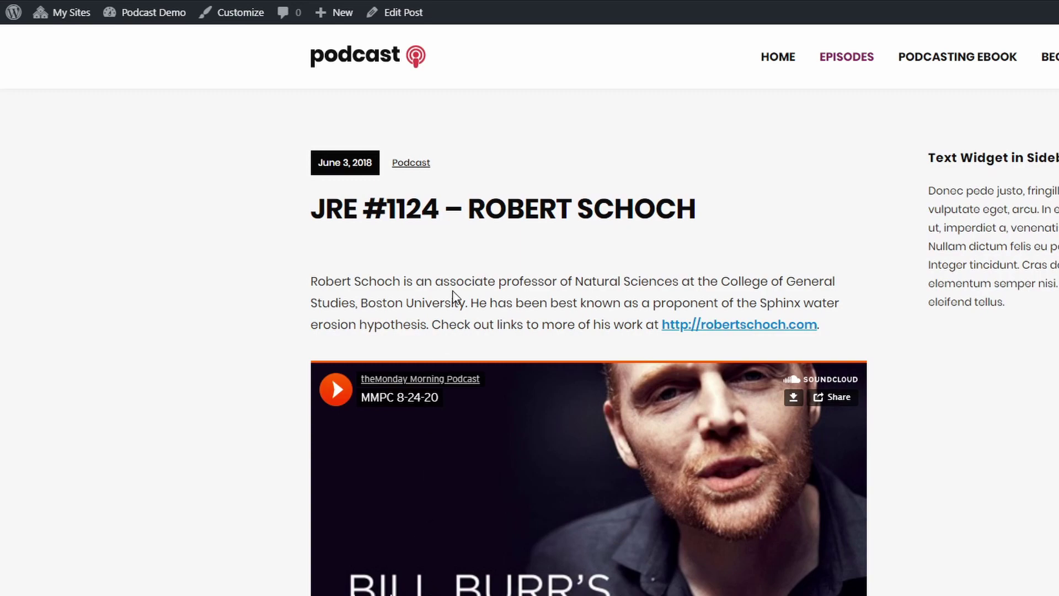
{"action": "scroll", "coordinate": [300, 319], "scroll_direction": "down", "scroll_amount": 4}
{"action": "scroll", "coordinate": [277, 386], "scroll_direction": "up", "scroll_amount": 4}
{"action": "left_click", "coordinate": [361, 64]}
{"action": "scroll", "coordinate": [410, 445], "scroll_direction": "down", "scroll_amount": 5}
{"action": "scroll", "coordinate": [410, 445], "scroll_direction": "down", "scroll_amount": 10}
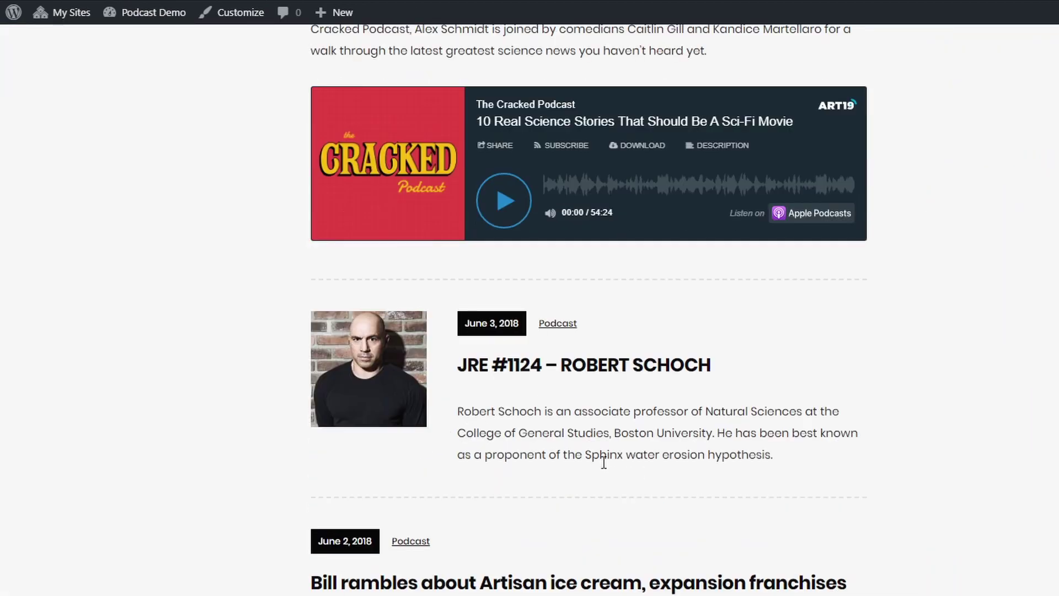
{"action": "scroll", "coordinate": [584, 460], "scroll_direction": "up", "scroll_amount": 4}
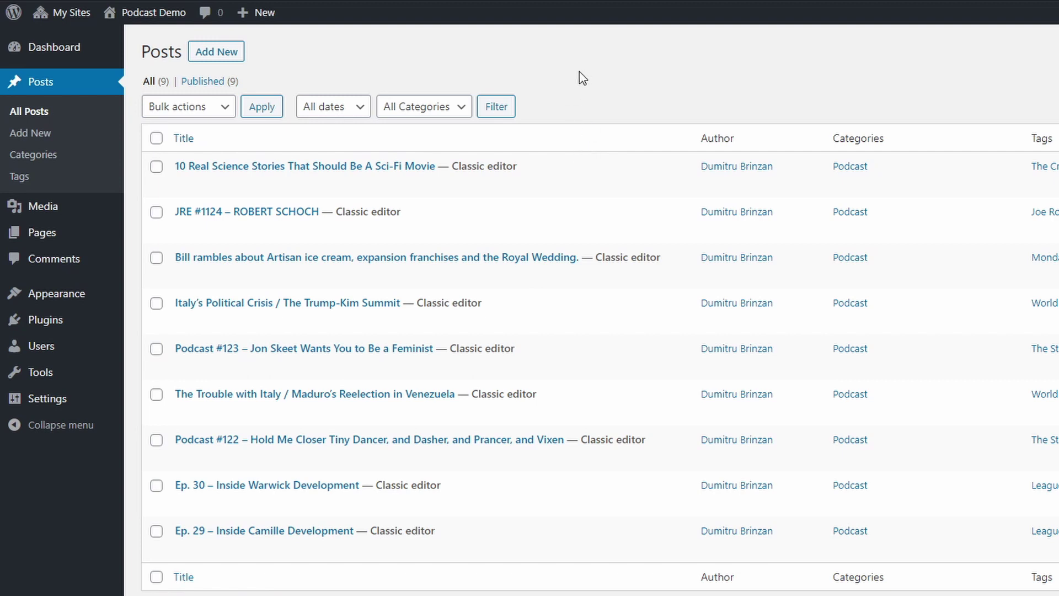
- From All Posts, open JRE #1124 – Robert Schoch with Edit in the block editor
{"action": "mouse_move", "coordinate": [243, 211]}
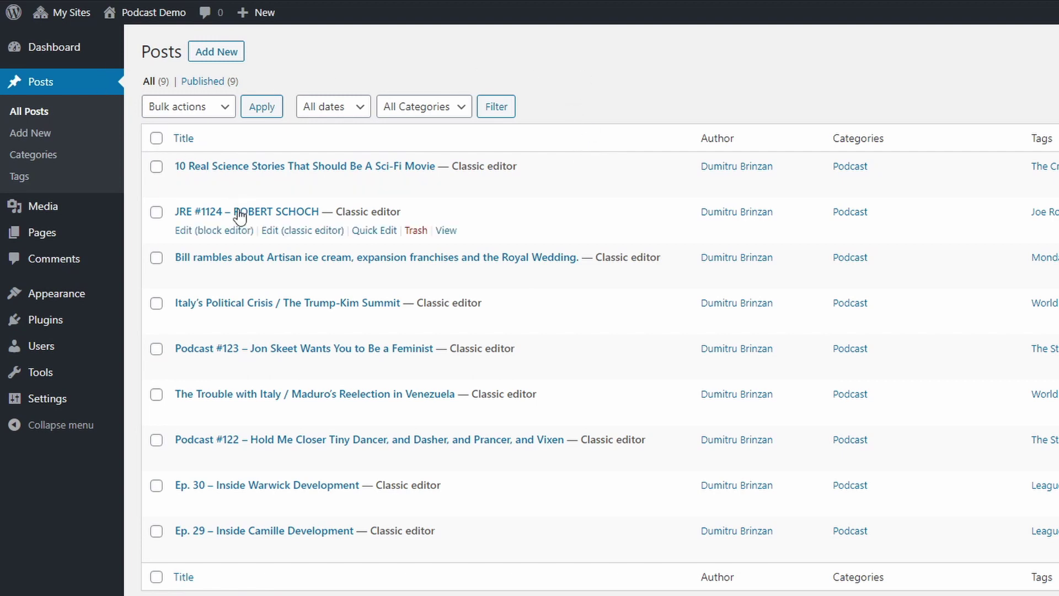
{"action": "left_click", "coordinate": [229, 236]}
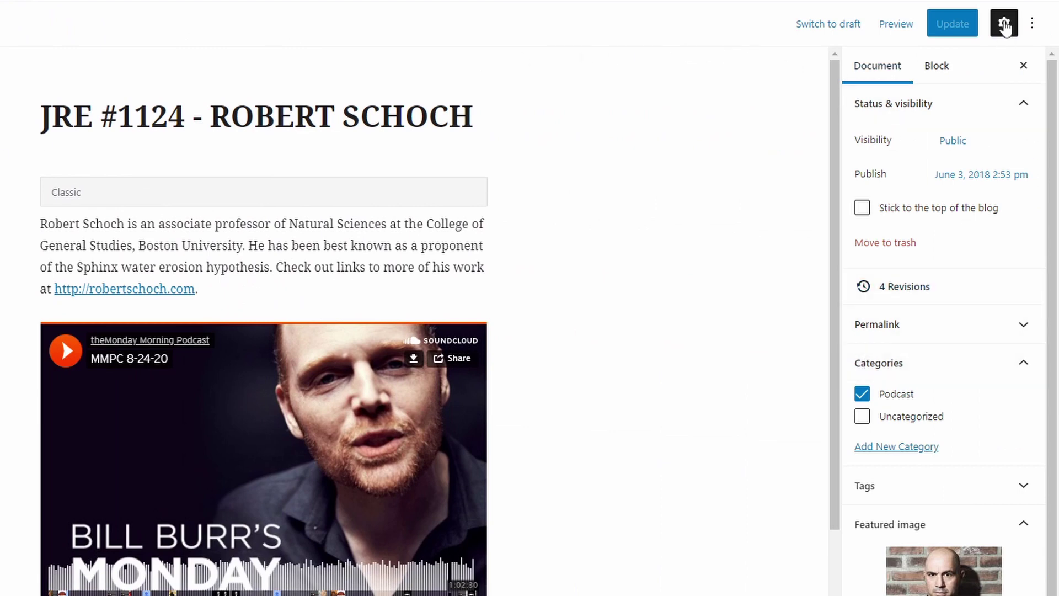
- In the editor's ⋮ > Options, make sure the Excerpt panel is enabled
{"action": "left_click", "coordinate": [1005, 25]}
{"action": "left_click", "coordinate": [1005, 25]}
{"action": "scroll", "coordinate": [967, 298], "scroll_direction": "down", "scroll_amount": 2}
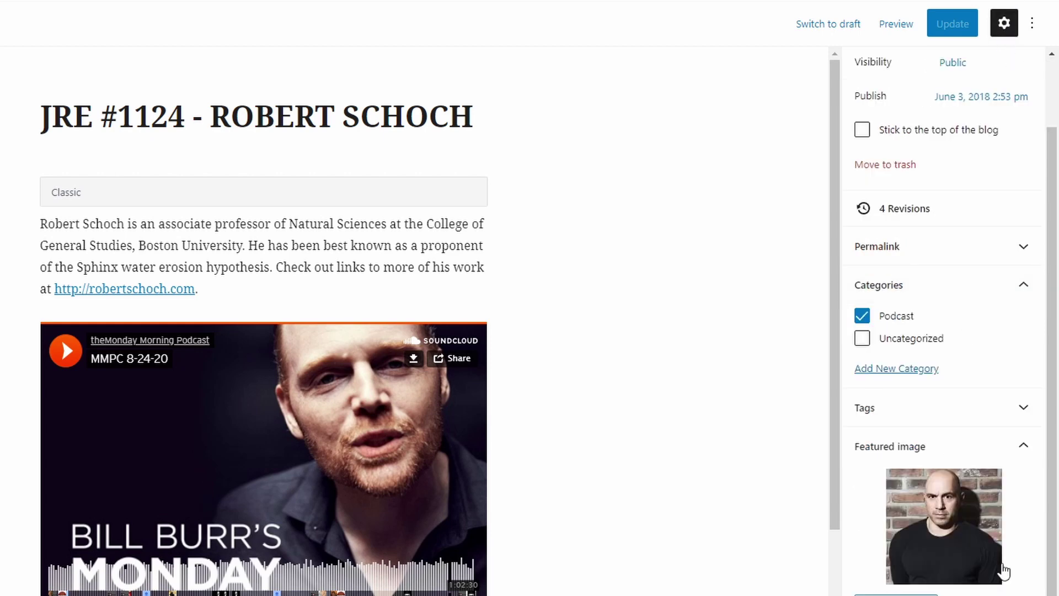
{"action": "scroll", "coordinate": [1009, 448], "scroll_direction": "up", "scroll_amount": 2}
{"action": "left_click", "coordinate": [1033, 25]}
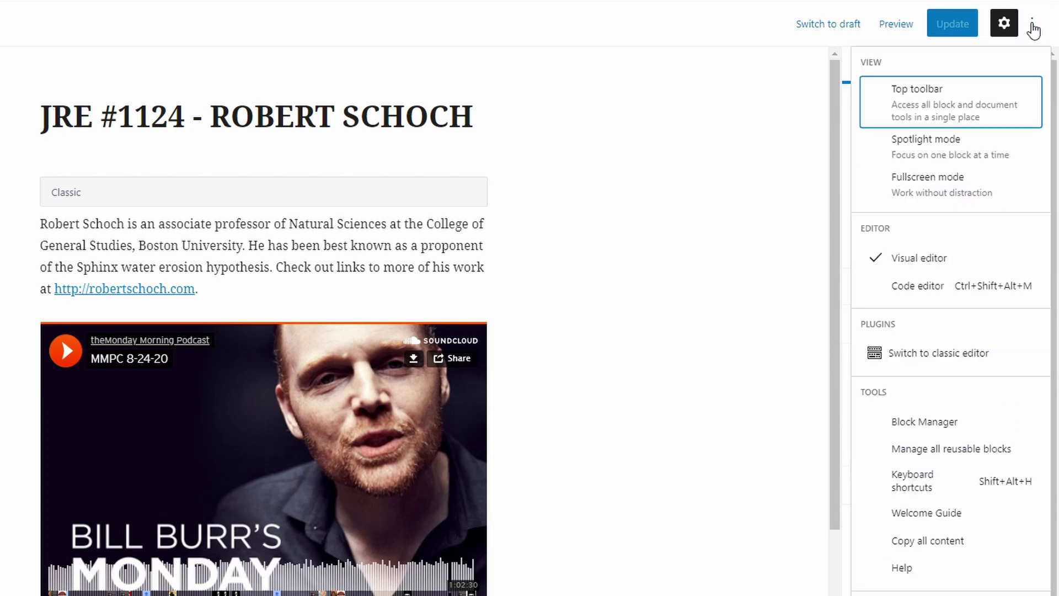
{"action": "scroll", "coordinate": [922, 402], "scroll_direction": "down", "scroll_amount": 3}
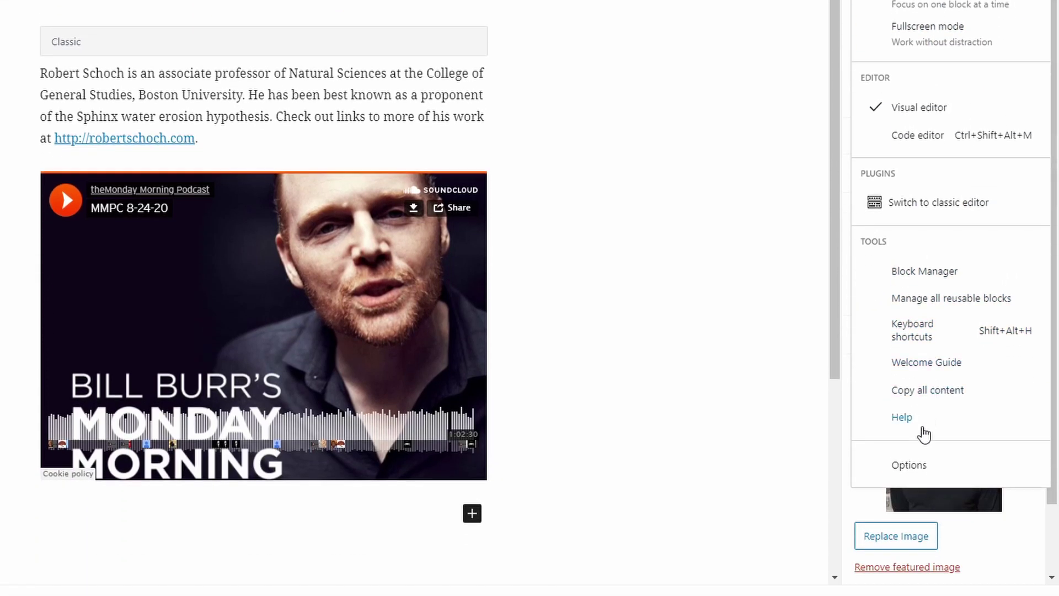
{"action": "left_click", "coordinate": [910, 467]}
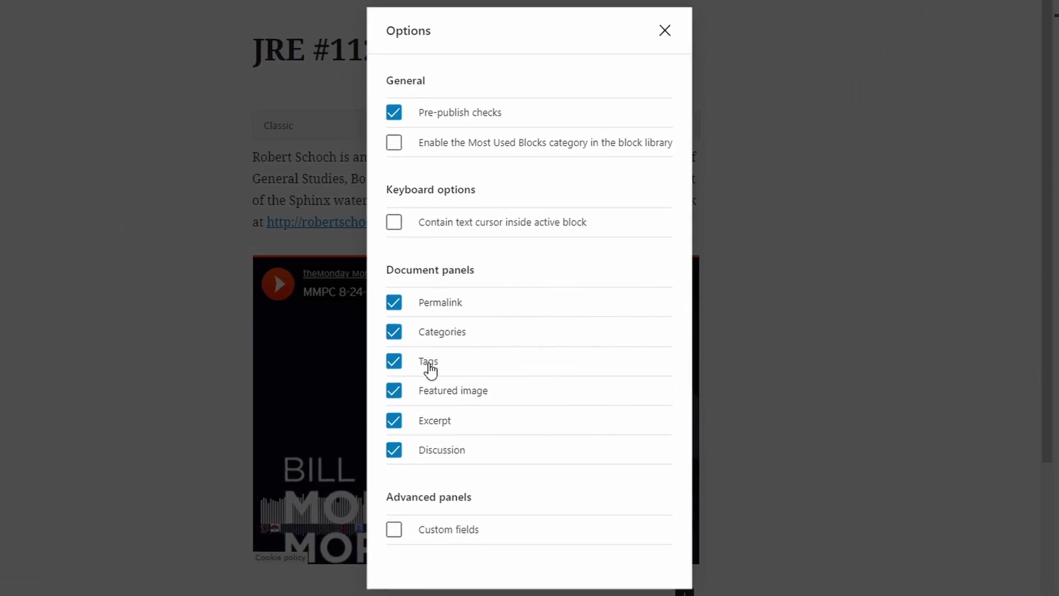
{"action": "left_click", "coordinate": [393, 423]}
{"action": "left_click", "coordinate": [394, 422]}
{"action": "left_click", "coordinate": [665, 31]}
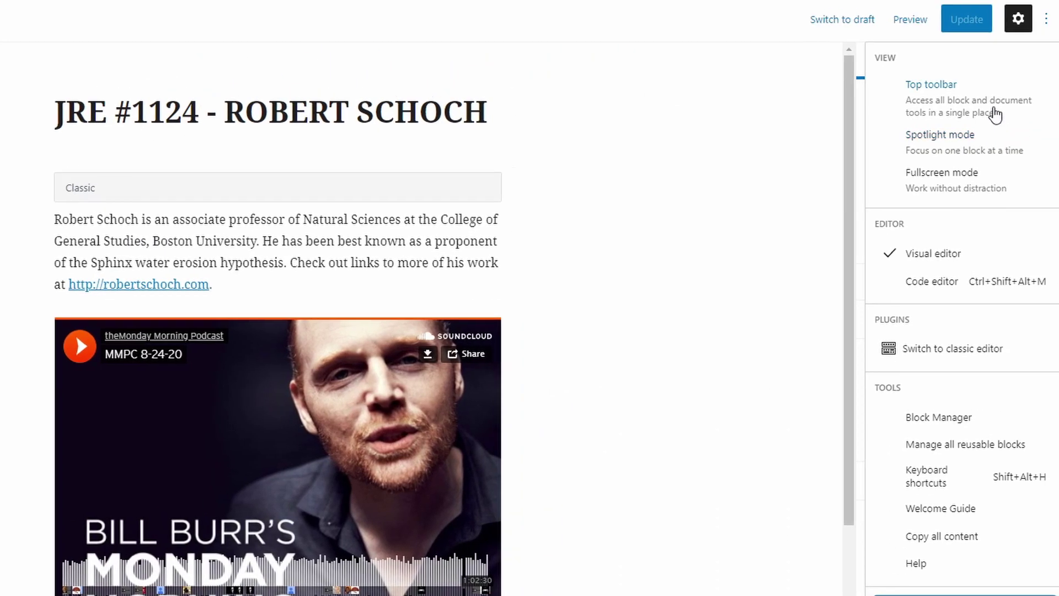
{"action": "left_click", "coordinate": [1031, 31]}
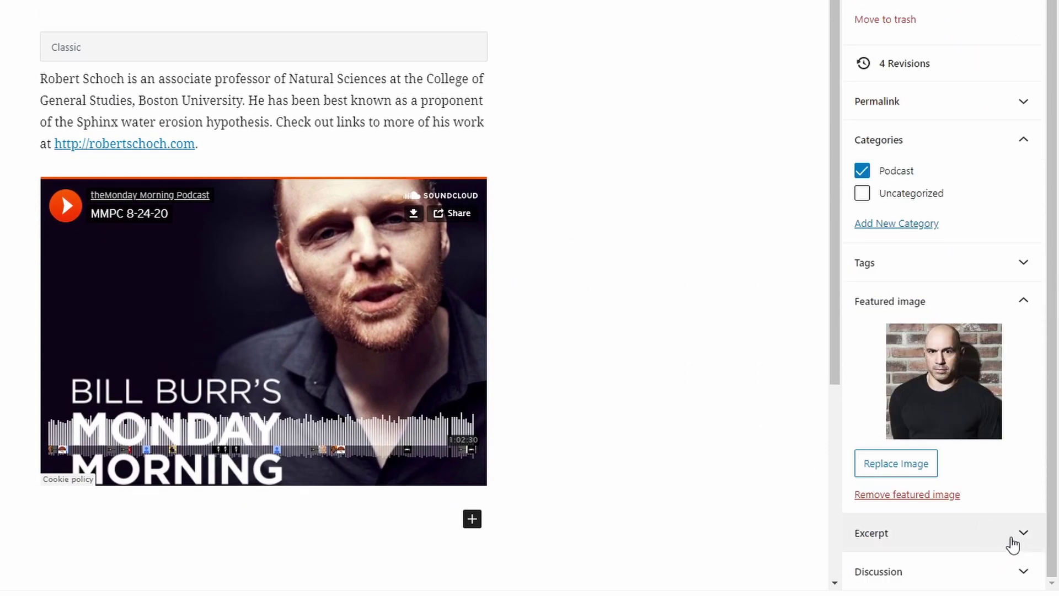
- Expand the Excerpt panel in the Document sidebar and enlarge its textarea to show the Robert Schoch excerpt
{"action": "left_click", "coordinate": [1021, 534]}
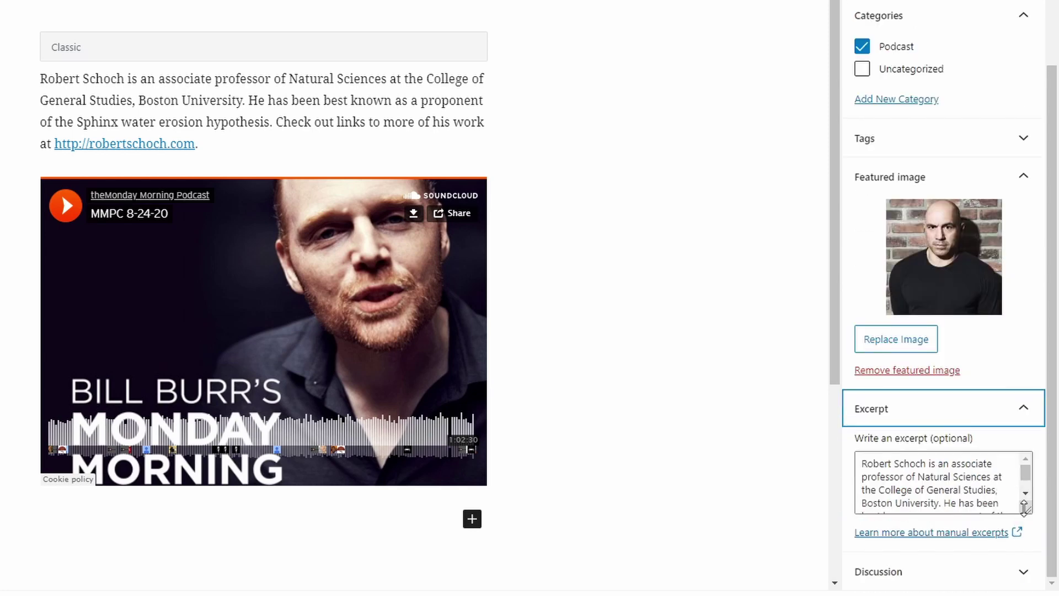
{"action": "left_click_drag", "start_coordinate": [1027, 508], "coordinate": [1026, 592]}
{"action": "scroll", "coordinate": [999, 530], "scroll_direction": "down", "scroll_amount": 2}
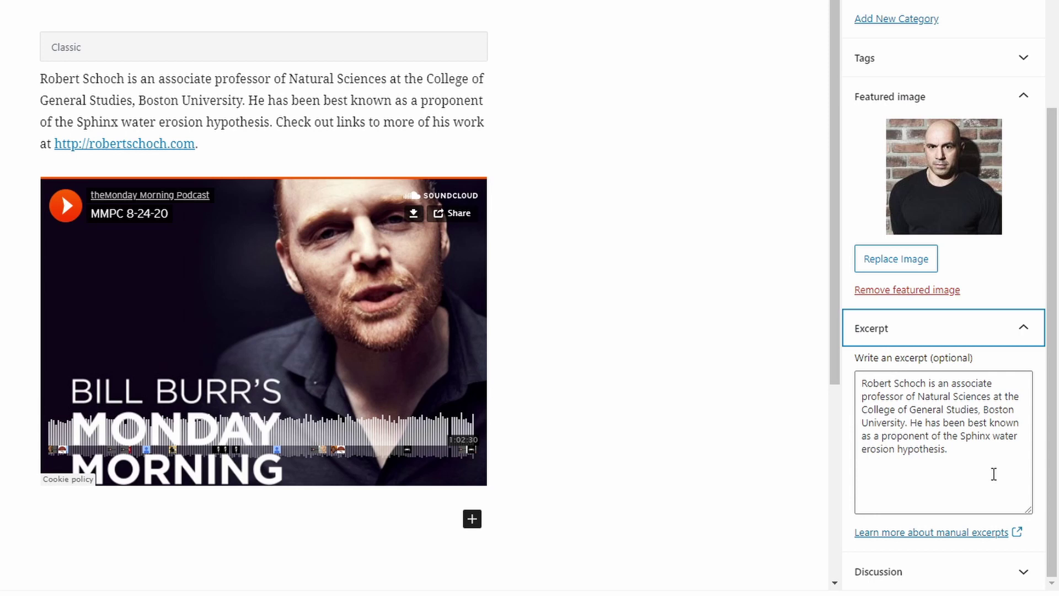
{"action": "left_click", "coordinate": [994, 463]}
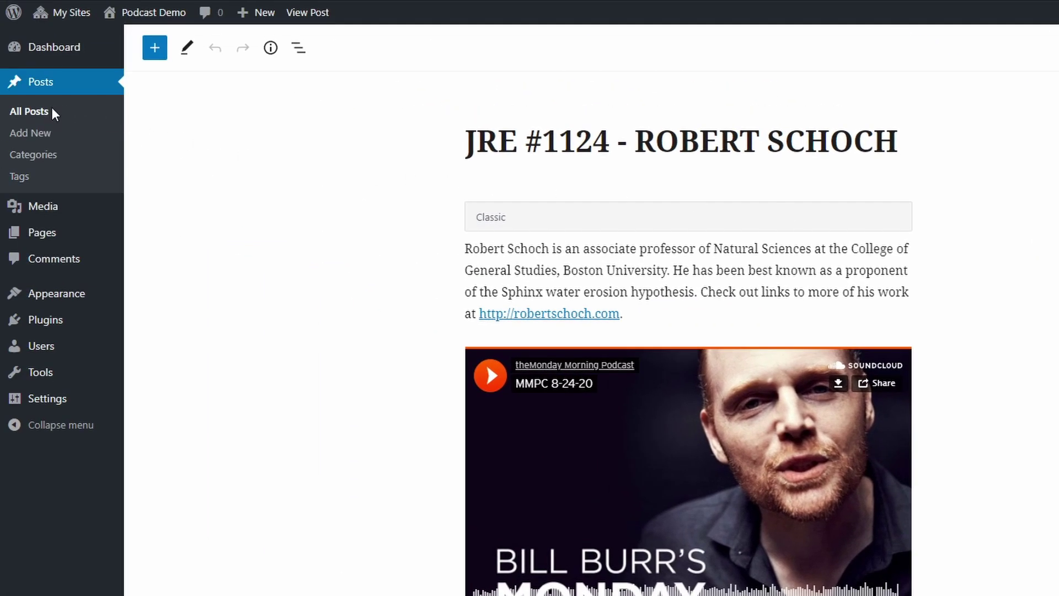
- Open JRE #1124 in the classic editor and enable the Excerpt box in Screen Options
{"action": "left_click", "coordinate": [54, 115]}
{"action": "mouse_move", "coordinate": [279, 230]}
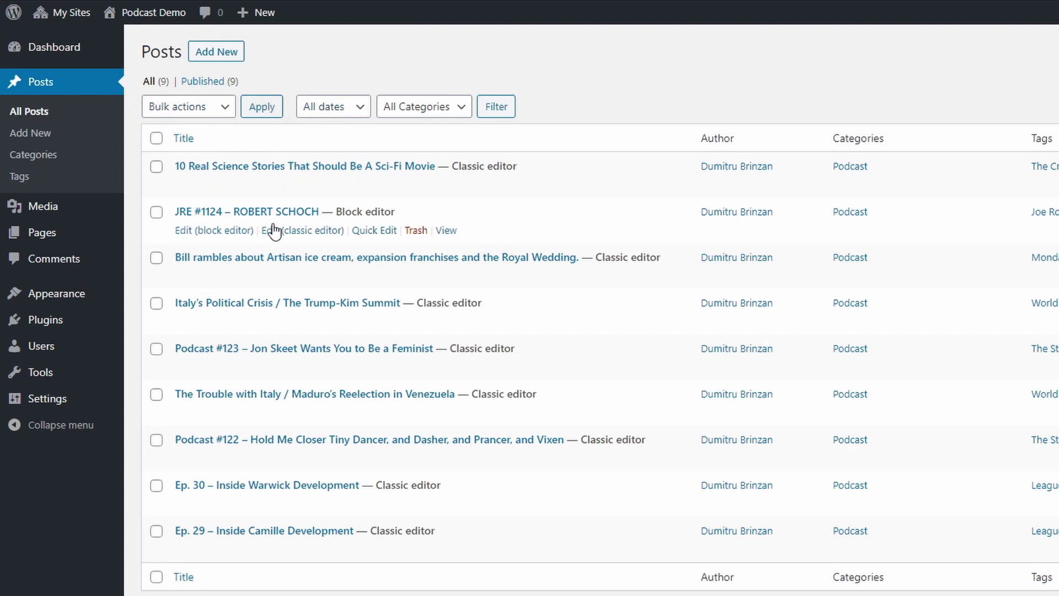
{"action": "left_click", "coordinate": [284, 230]}
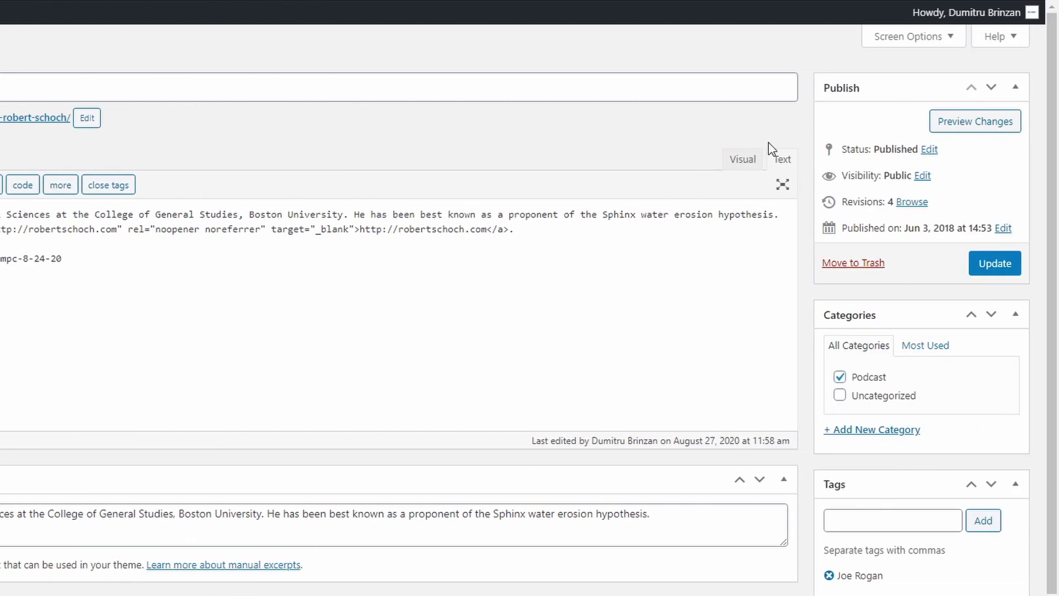
{"action": "left_click", "coordinate": [921, 38]}
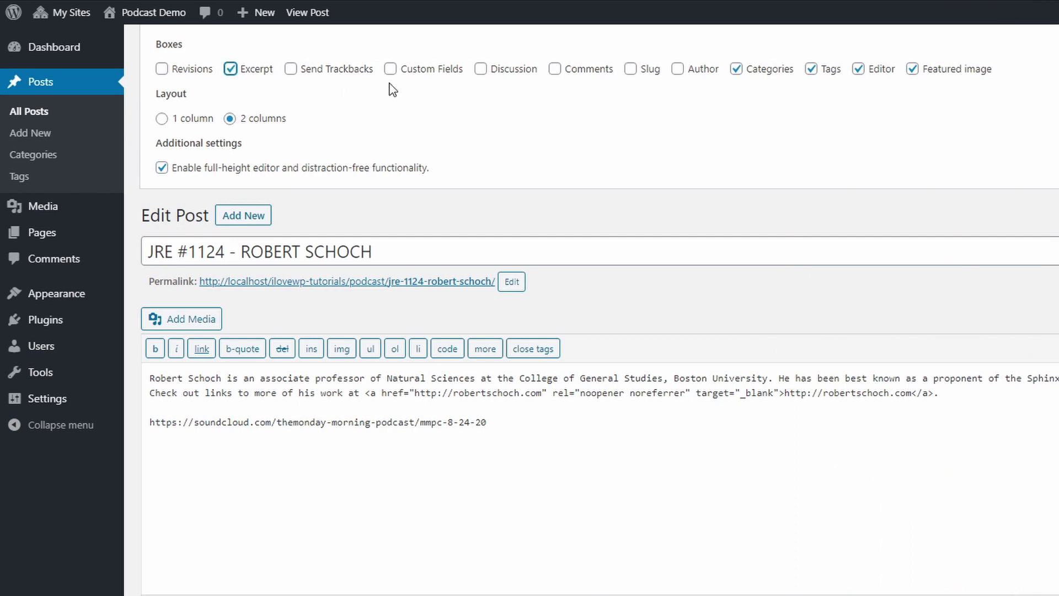
{"action": "scroll", "coordinate": [599, 309], "scroll_direction": "down", "scroll_amount": 3}
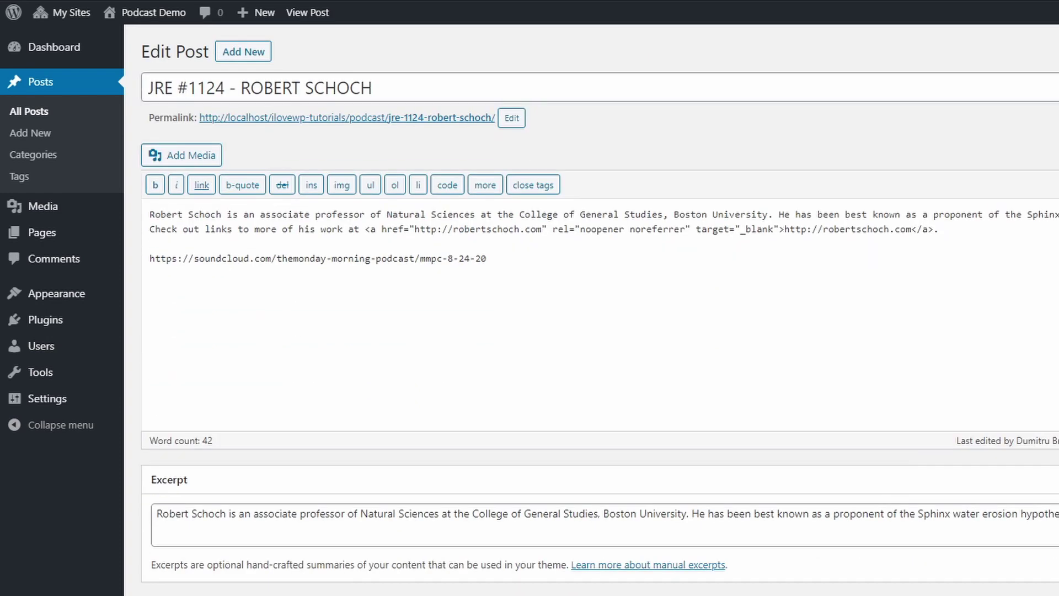
- Select the SoundCloud link line in the post content and open the link
{"action": "left_click", "coordinate": [703, 282]}
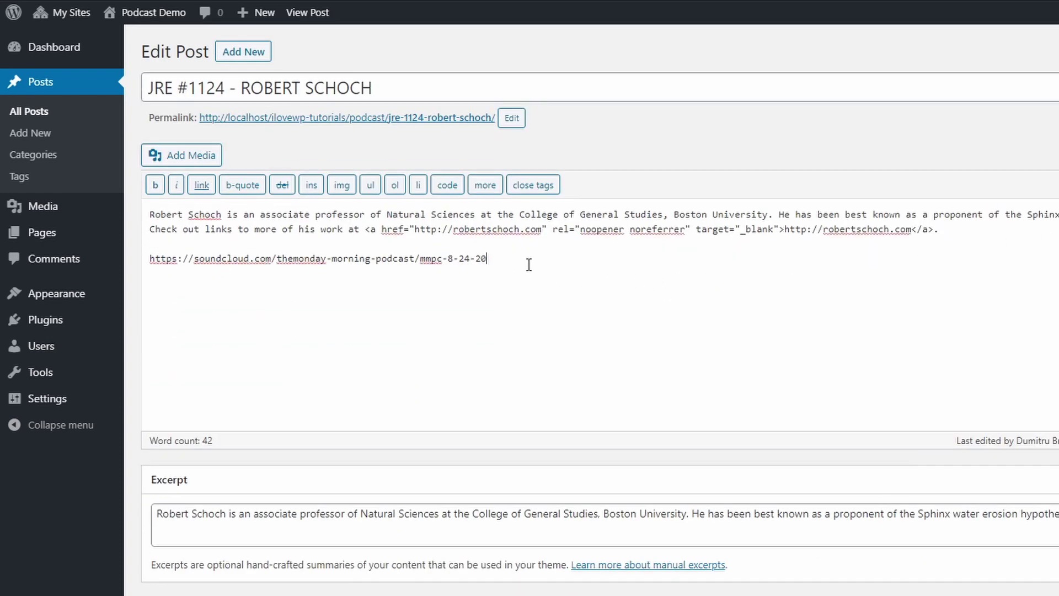
{"action": "key", "text": "shift+Home"}
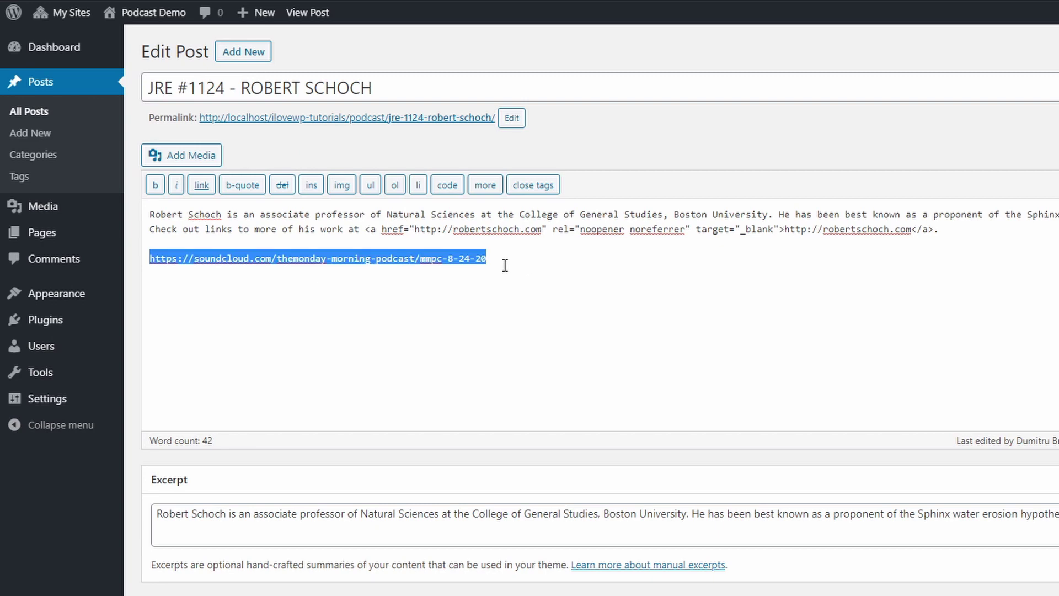
{"action": "right_click", "coordinate": [450, 254]}
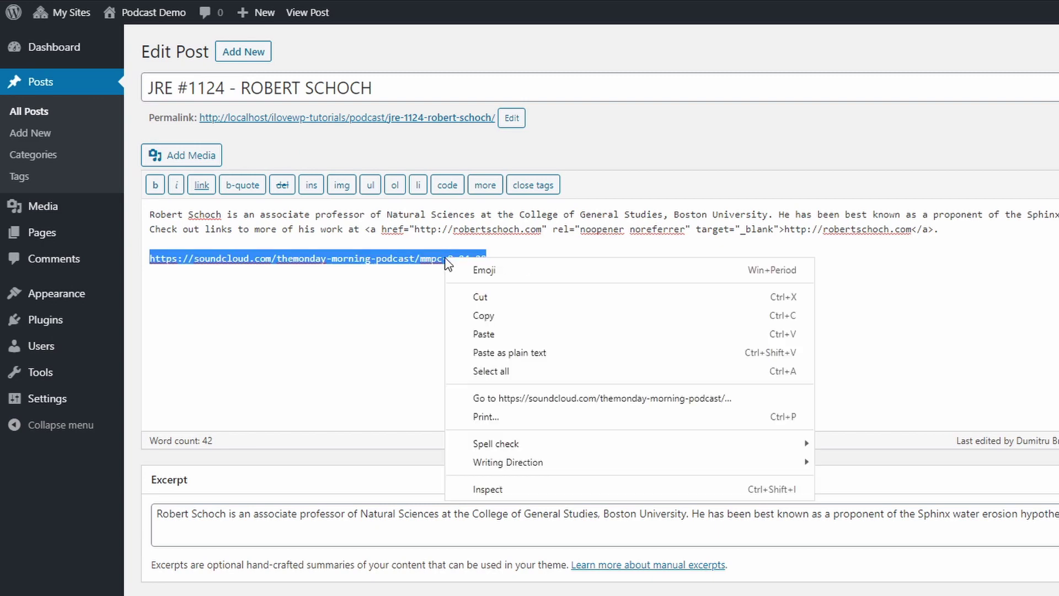
{"action": "left_click", "coordinate": [484, 314]}
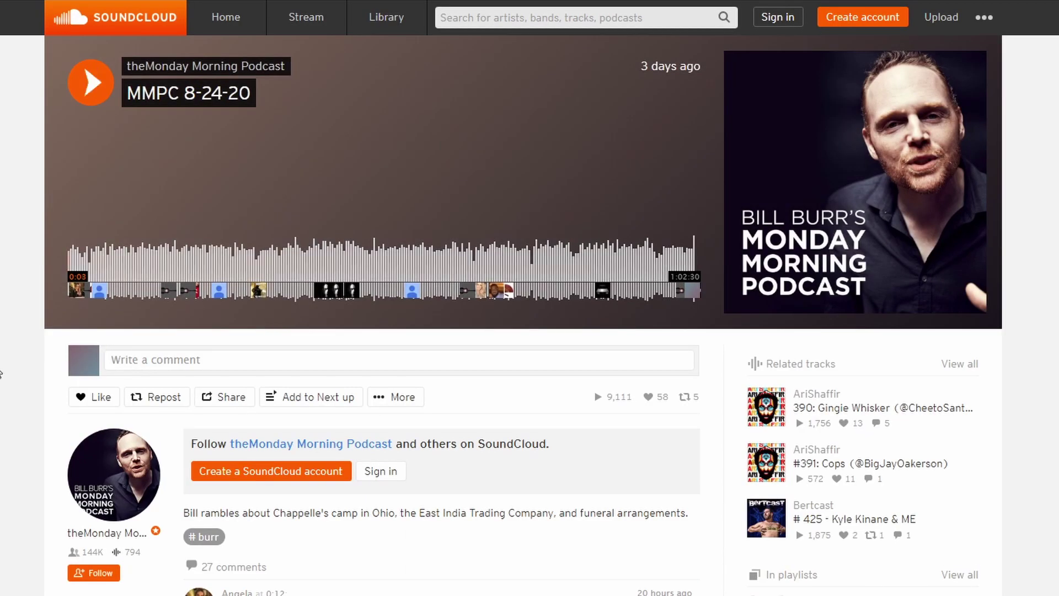
- Copy the MMPC 8-24-20 track's iframe embed code from SoundCloud's Share > Embed tab
{"action": "left_click", "coordinate": [227, 400]}
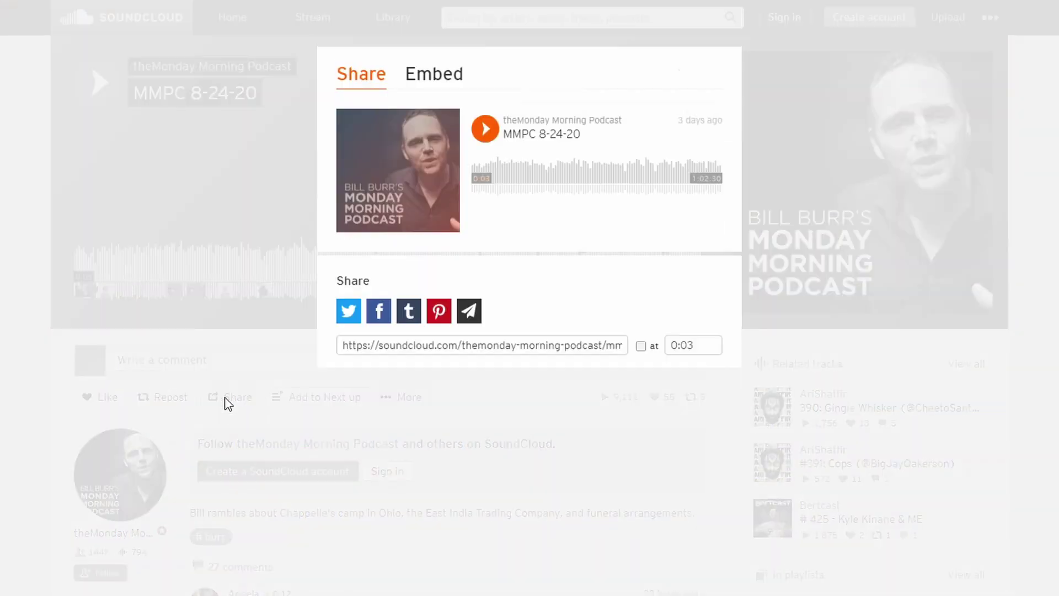
{"action": "left_click", "coordinate": [441, 94]}
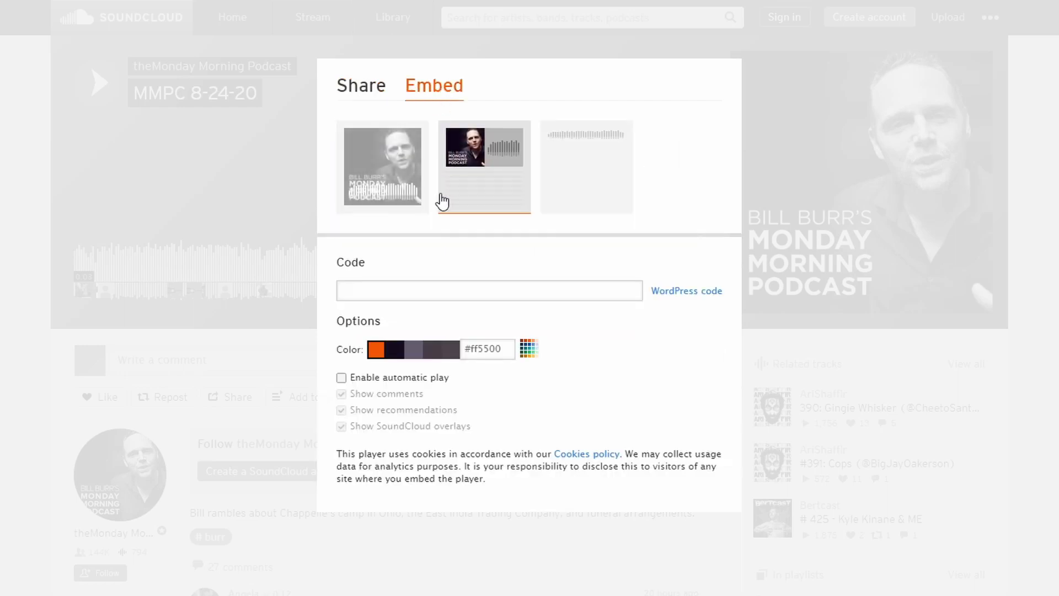
{"action": "left_click", "coordinate": [409, 288]}
{"action": "right_click", "coordinate": [409, 288]}
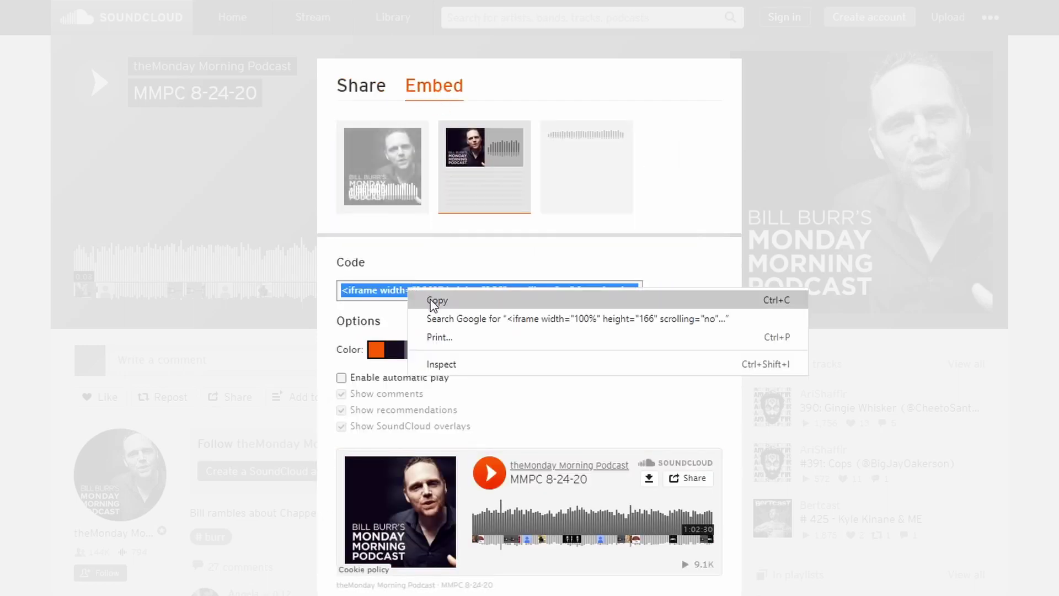
{"action": "left_click", "coordinate": [436, 300]}
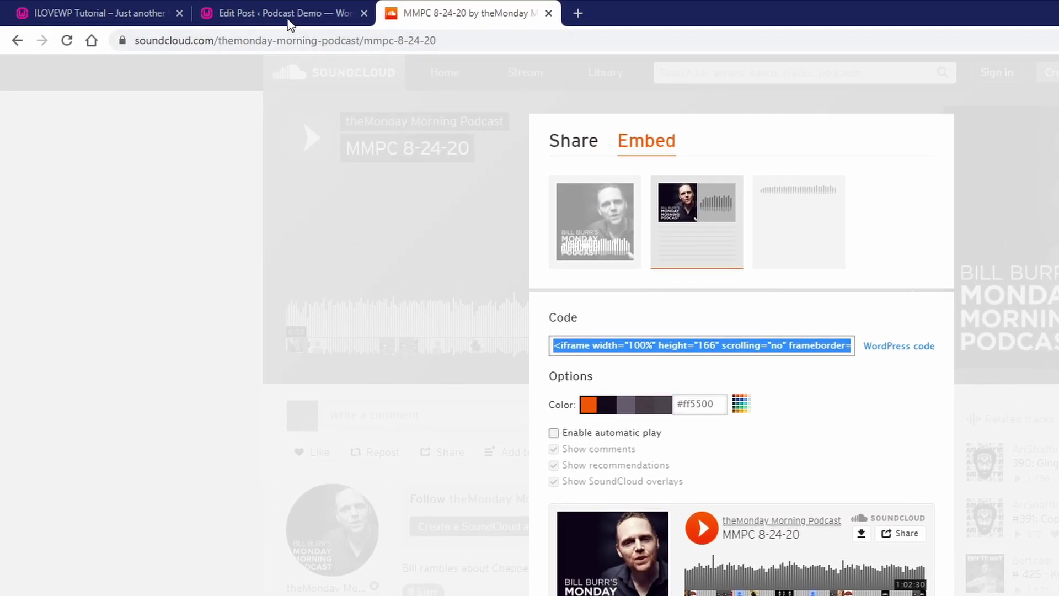
{"action": "left_click", "coordinate": [291, 23]}
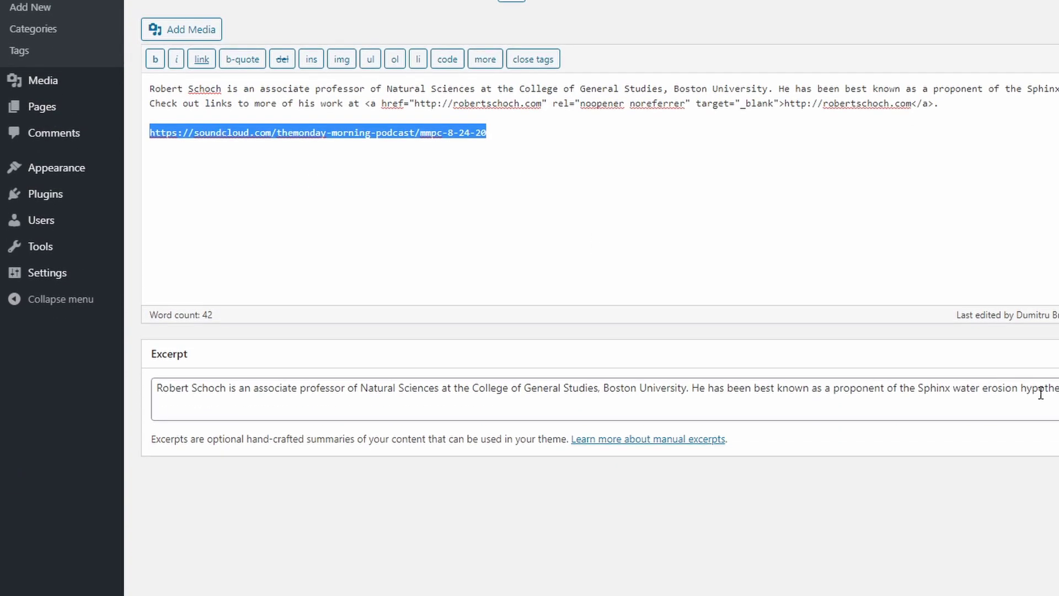
- Paste the SoundCloud embed code on a new line below the JRE #1124 excerpt and update the post
{"action": "left_click", "coordinate": [1040, 392]}
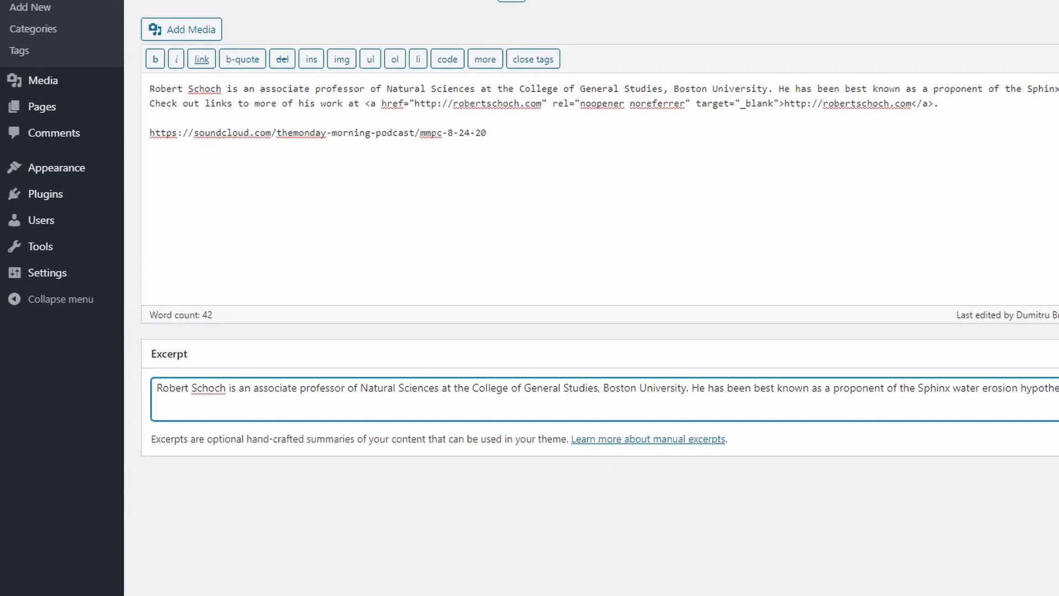
{"action": "key", "text": "Return"}
{"action": "key", "text": "Return"}
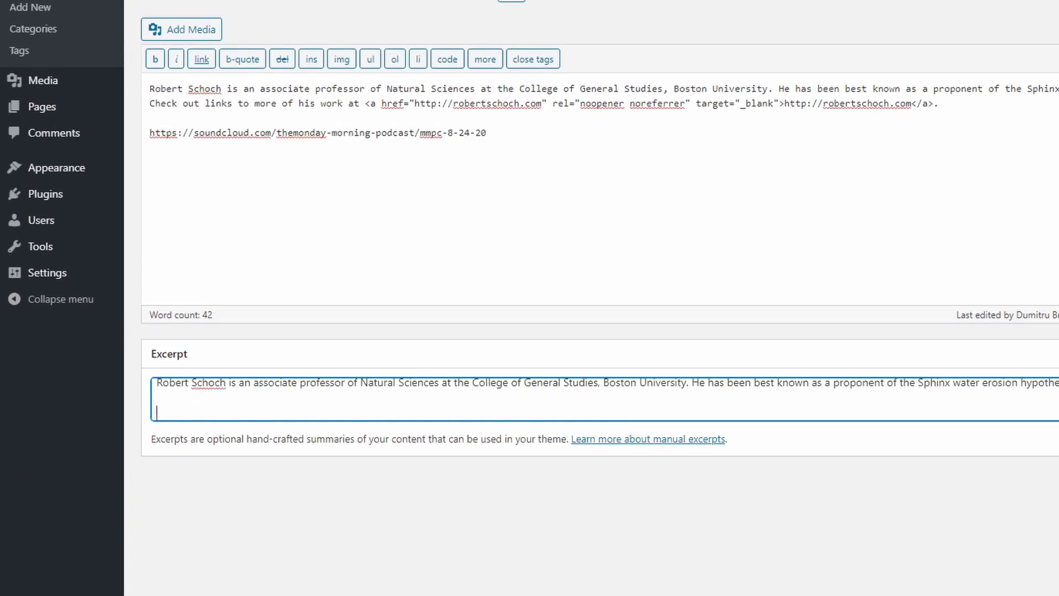
{"action": "right_click", "coordinate": [293, 409]}
{"action": "left_click", "coordinate": [349, 530]}
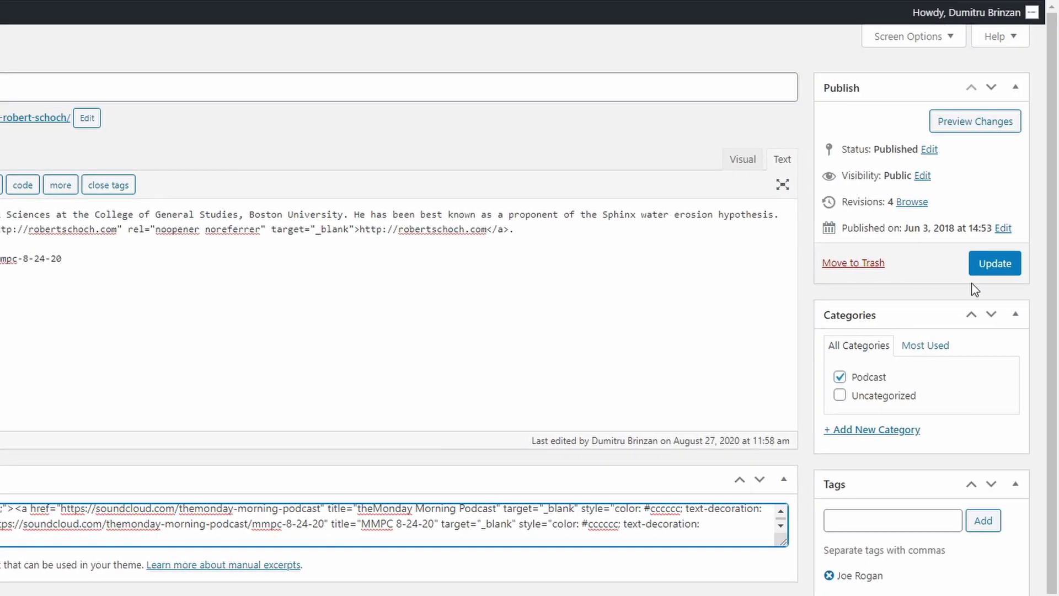
{"action": "left_click", "coordinate": [1058, 136]}
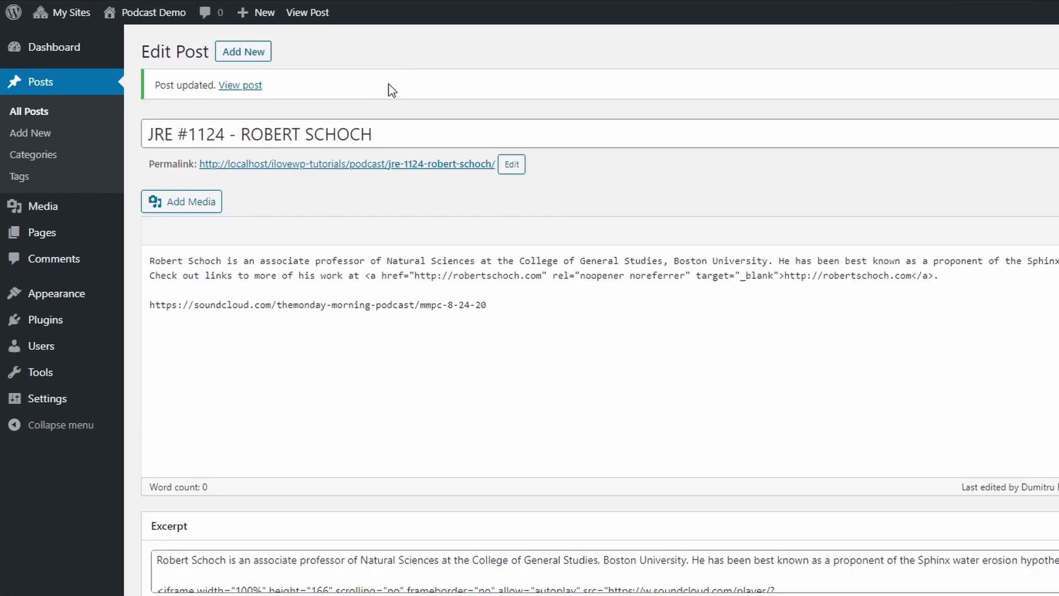
- Visit the live Podcast Demo site and scroll down the home page to the JRE post
{"action": "left_click", "coordinate": [150, 18]}
{"action": "scroll", "coordinate": [530, 298], "scroll_direction": "down", "scroll_amount": 5}
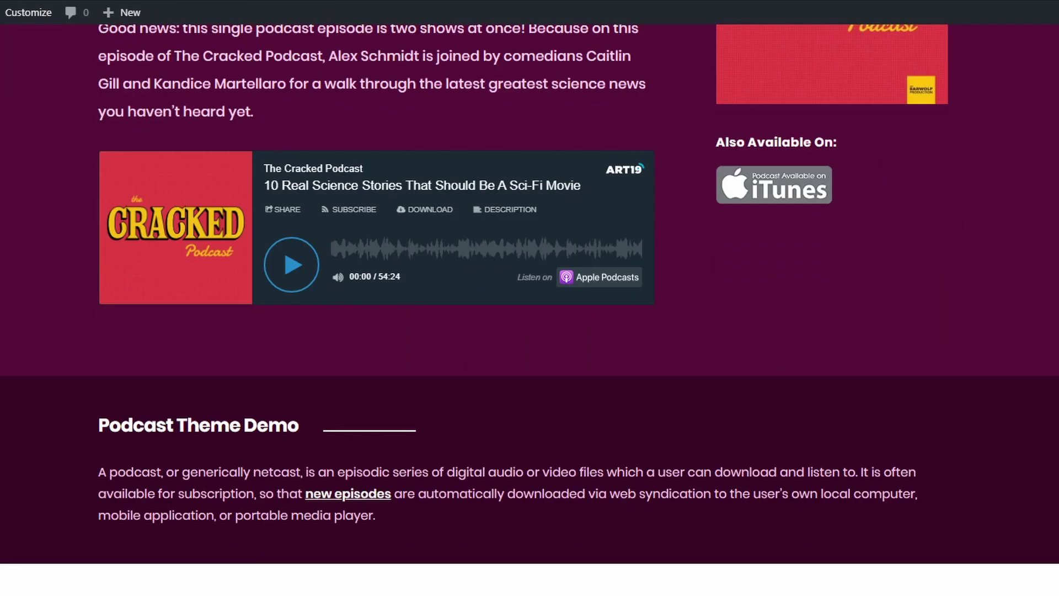
{"action": "scroll", "coordinate": [529, 298], "scroll_direction": "down", "scroll_amount": 15}
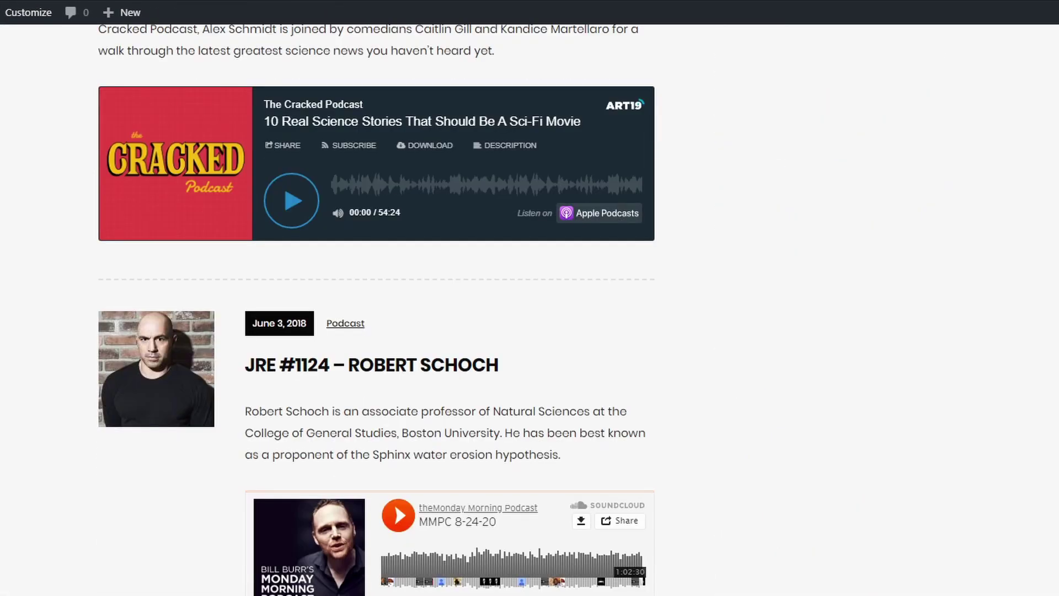
{"action": "scroll", "coordinate": [331, 535], "scroll_direction": "down", "scroll_amount": 1}
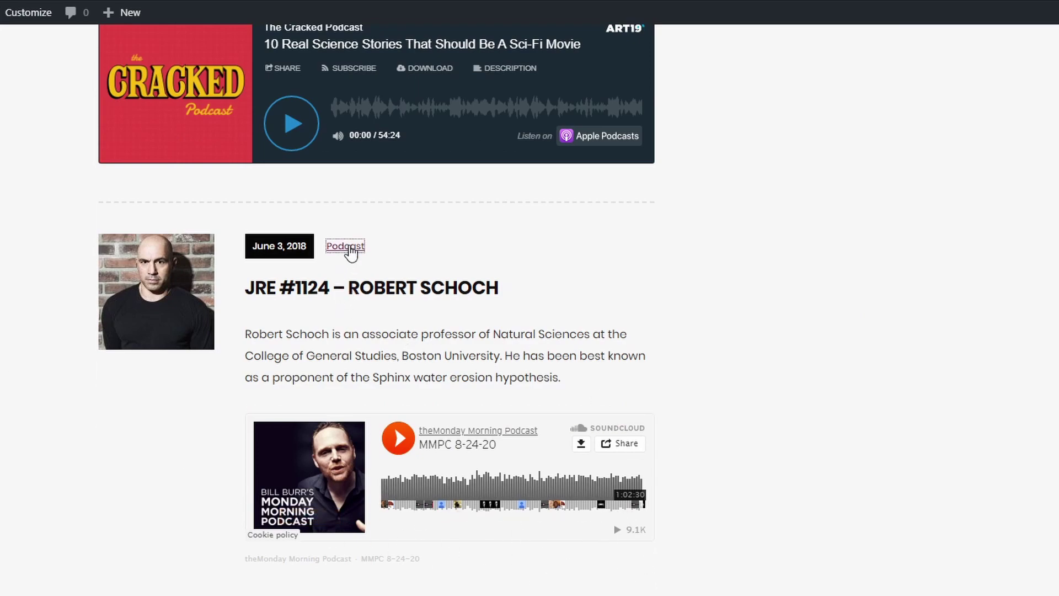
- Check the SoundCloud player under the JRE #1124 excerpt in the Podcast category, then return Home
{"action": "left_click", "coordinate": [348, 247]}
{"action": "scroll", "coordinate": [356, 334], "scroll_direction": "down", "scroll_amount": 7}
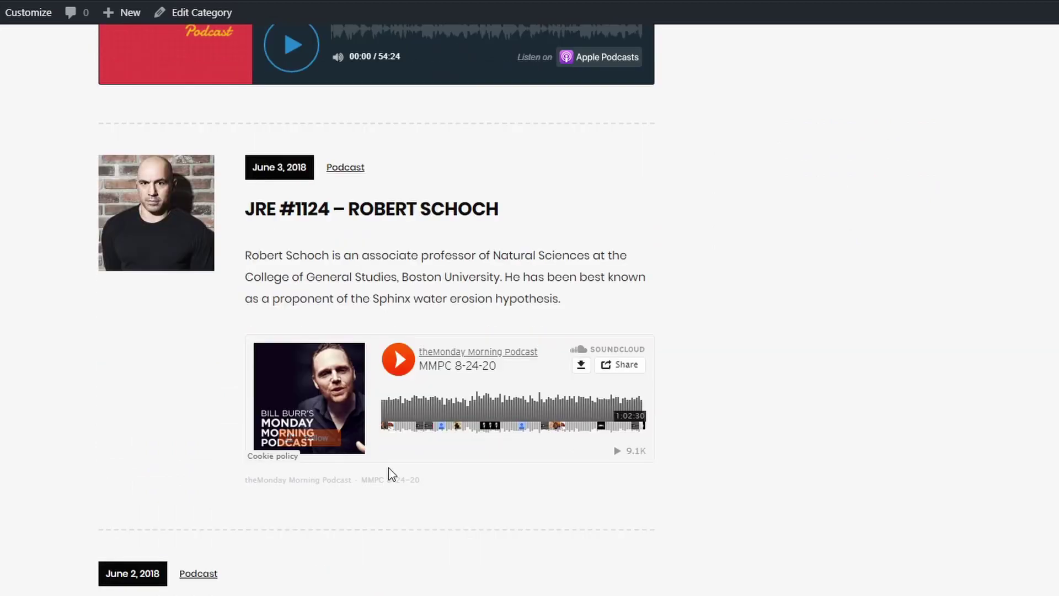
{"action": "scroll", "coordinate": [218, 477], "scroll_direction": "down", "scroll_amount": 1}
{"action": "scroll", "coordinate": [166, 395], "scroll_direction": "up", "scroll_amount": 4}
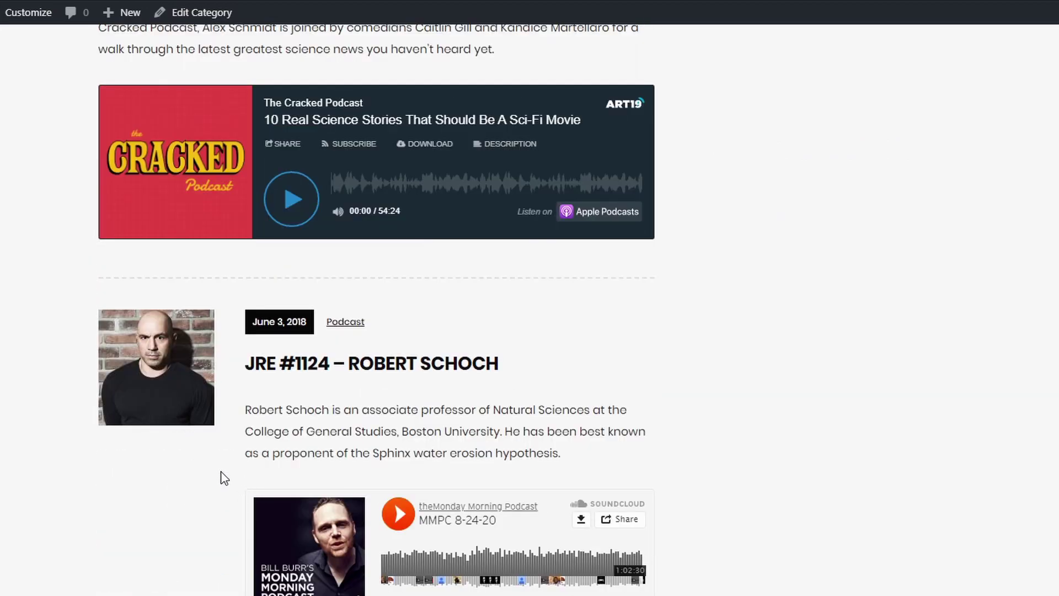
{"action": "scroll", "coordinate": [253, 460], "scroll_direction": "up", "scroll_amount": 5}
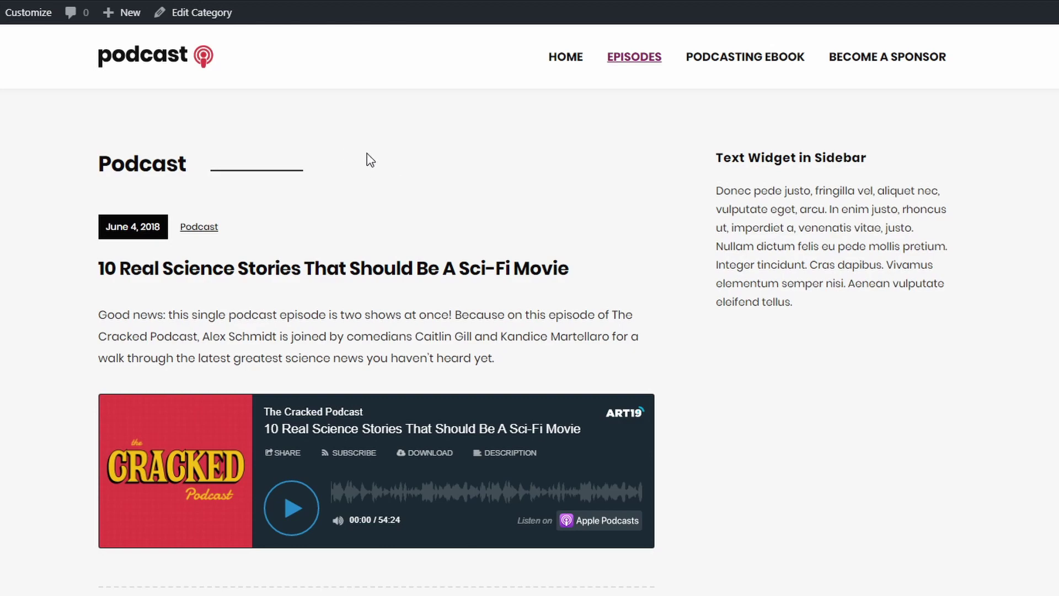
{"action": "left_click", "coordinate": [181, 56]}
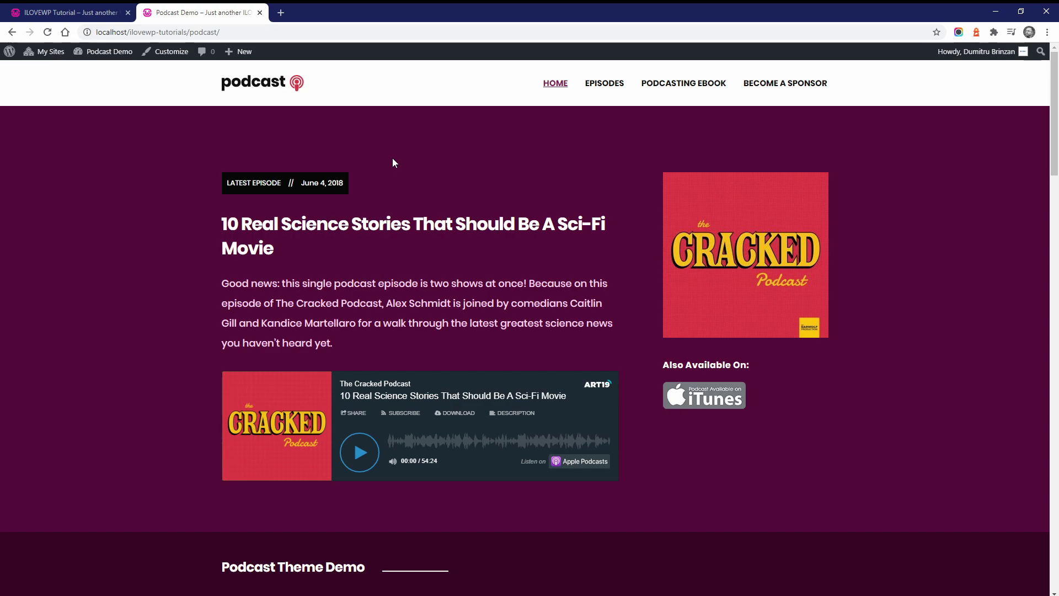
{"action": "scroll", "coordinate": [392, 158], "scroll_direction": "down", "scroll_amount": 8}
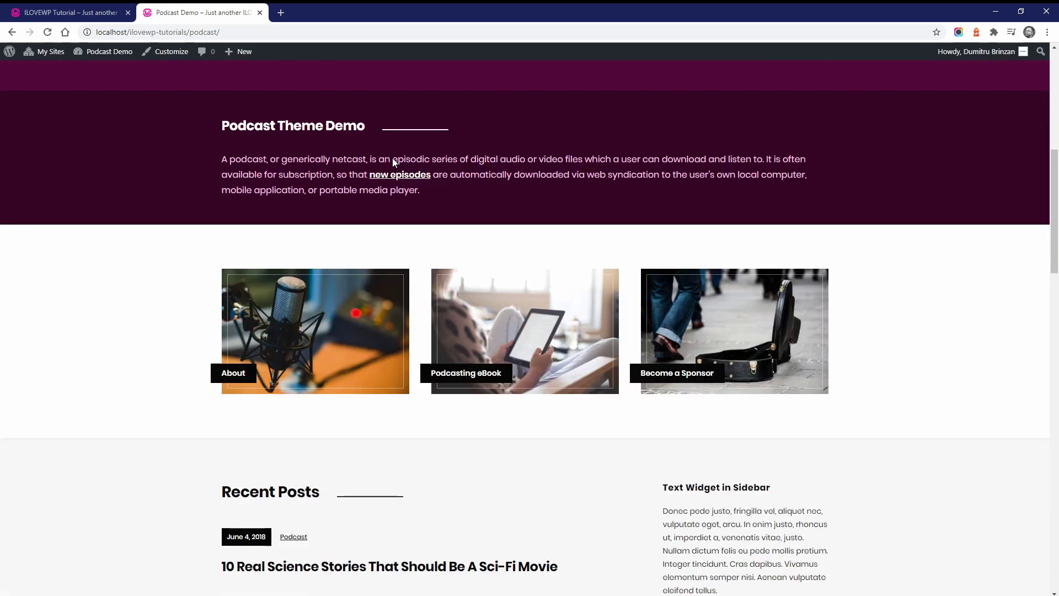